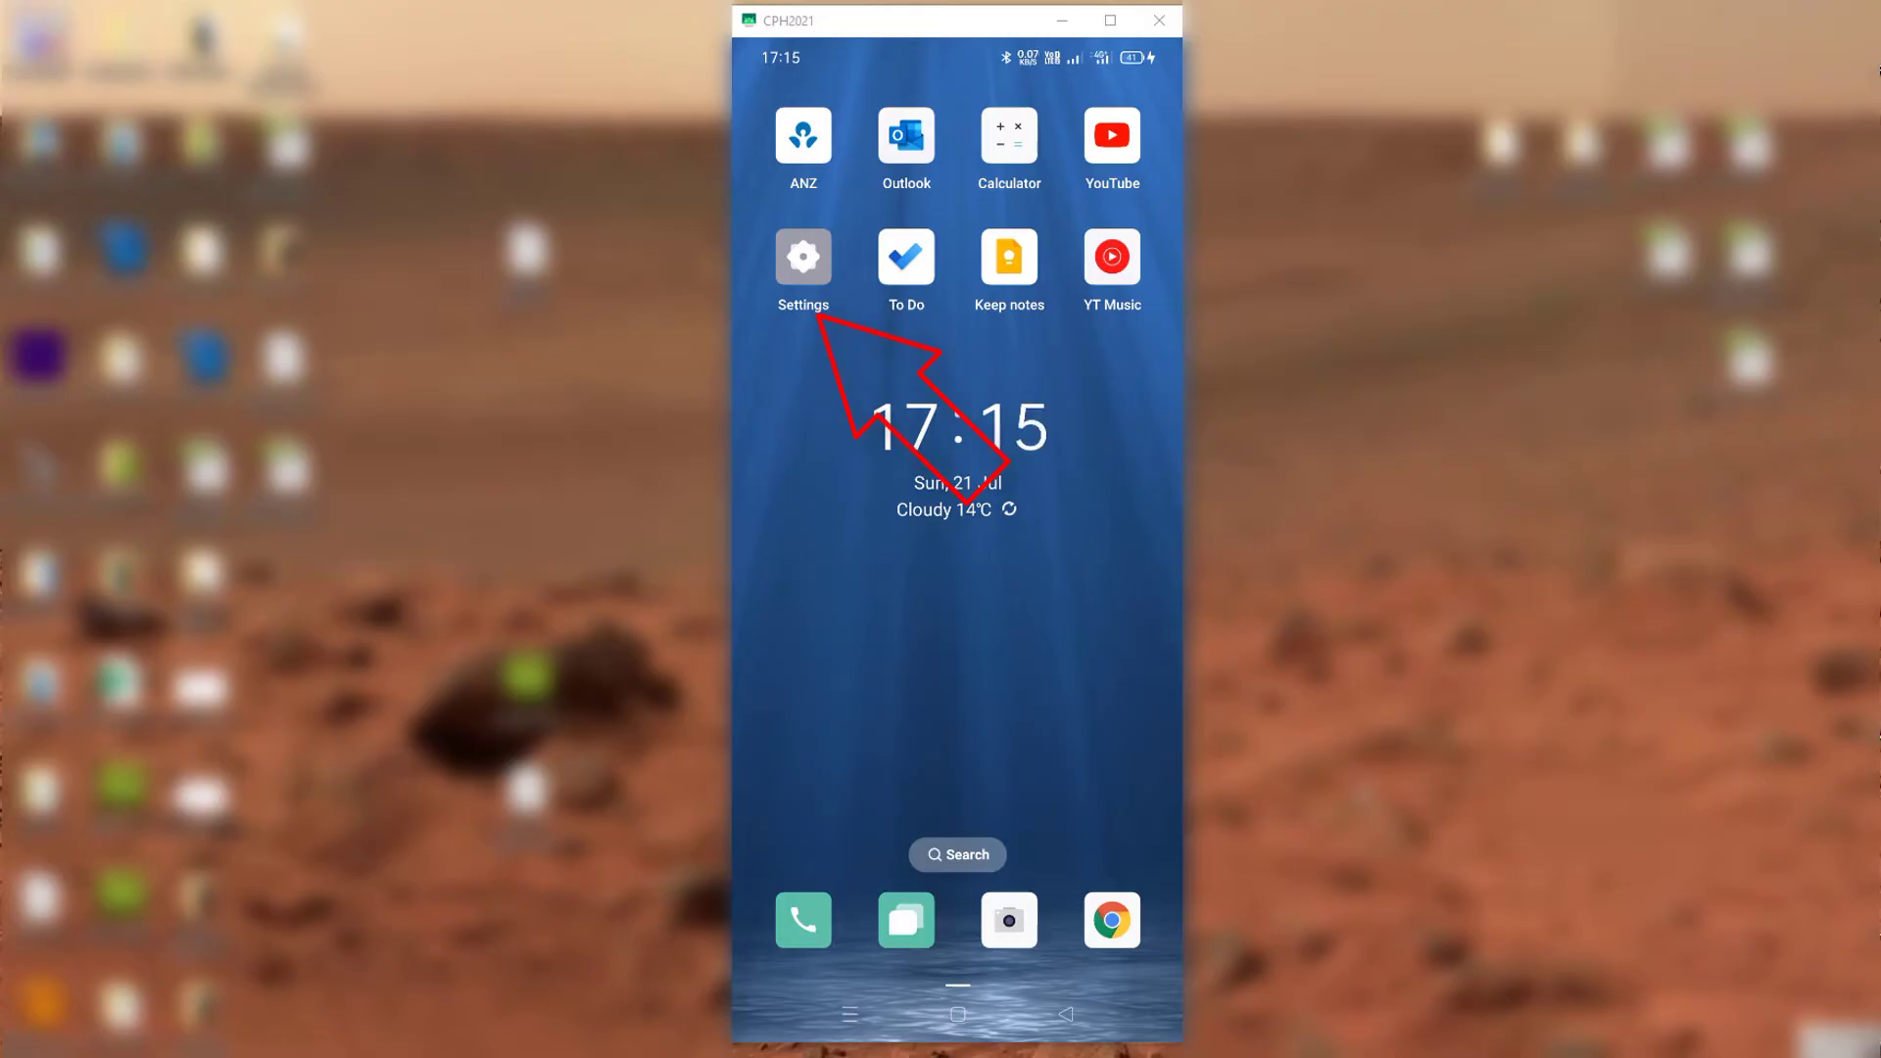
# Launch the Settings app from the phone's home screen
pyautogui.click(804, 256)
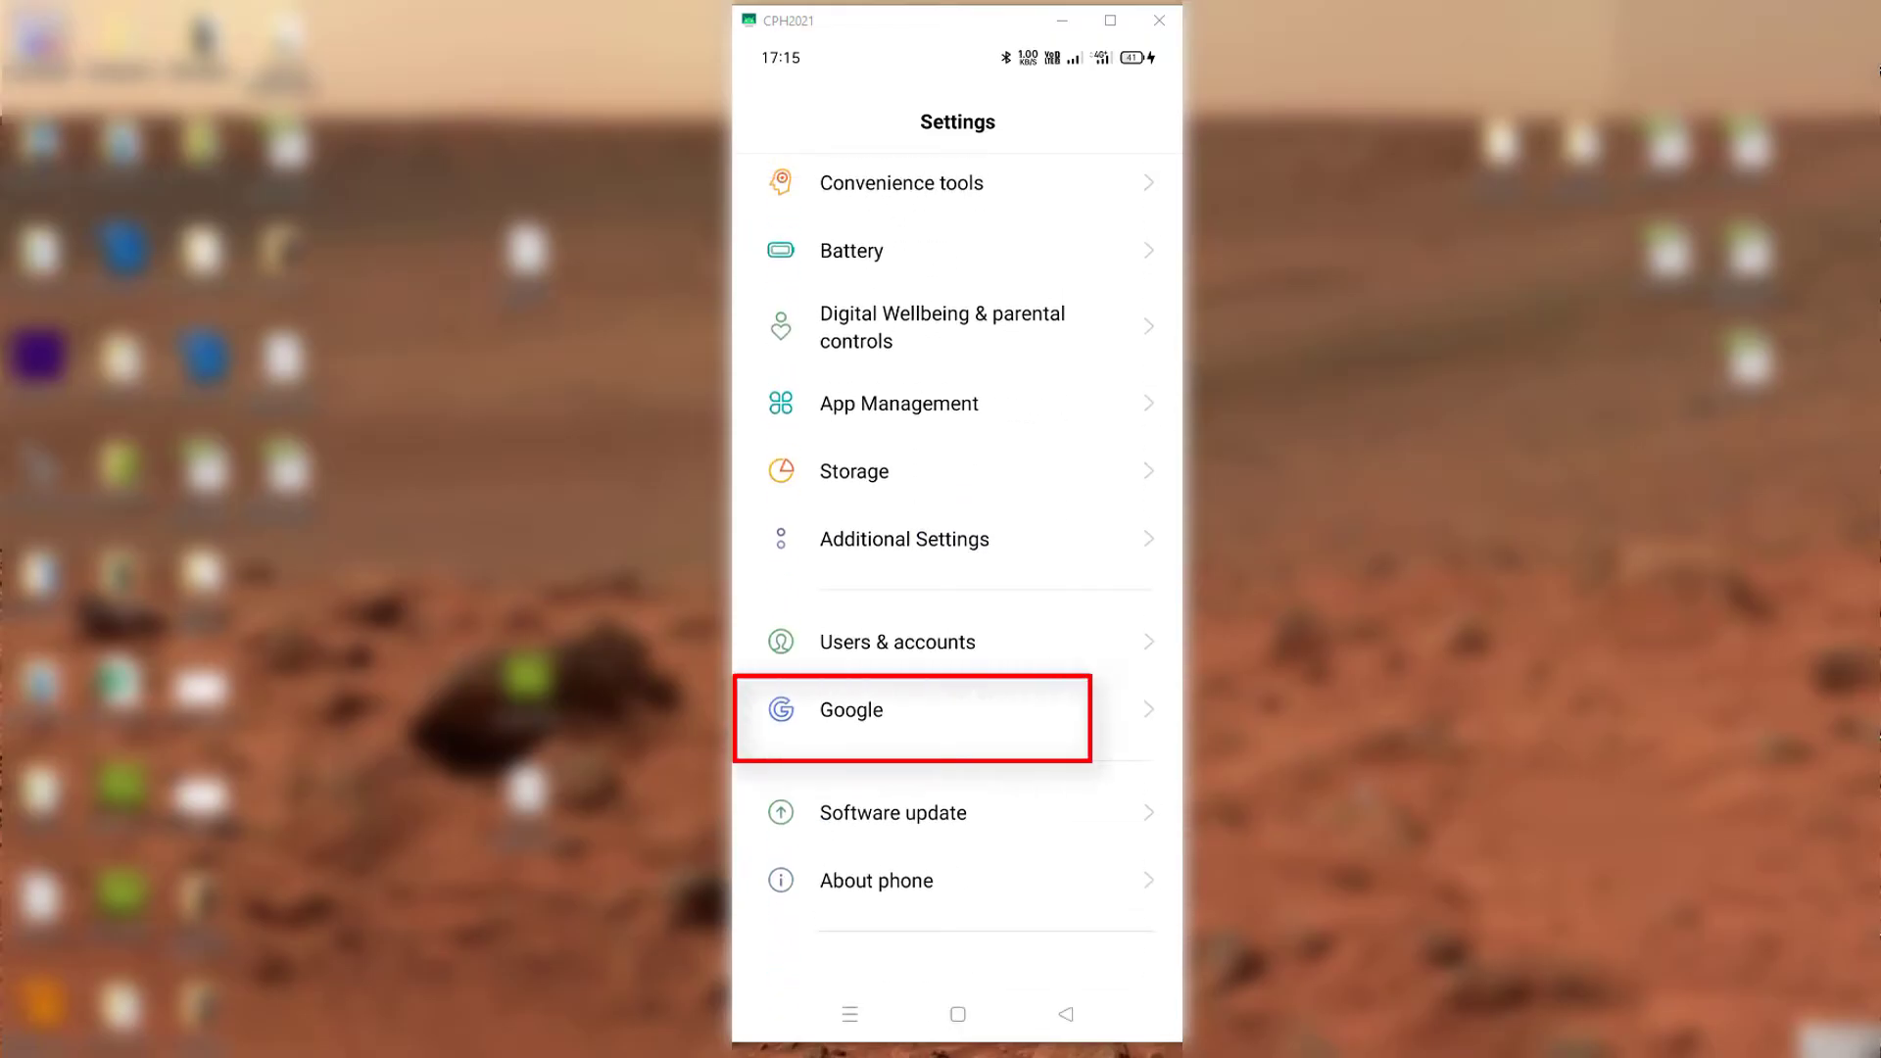
# Go from the phone's Google settings into Manage your Google Account
pyautogui.click(850, 710)
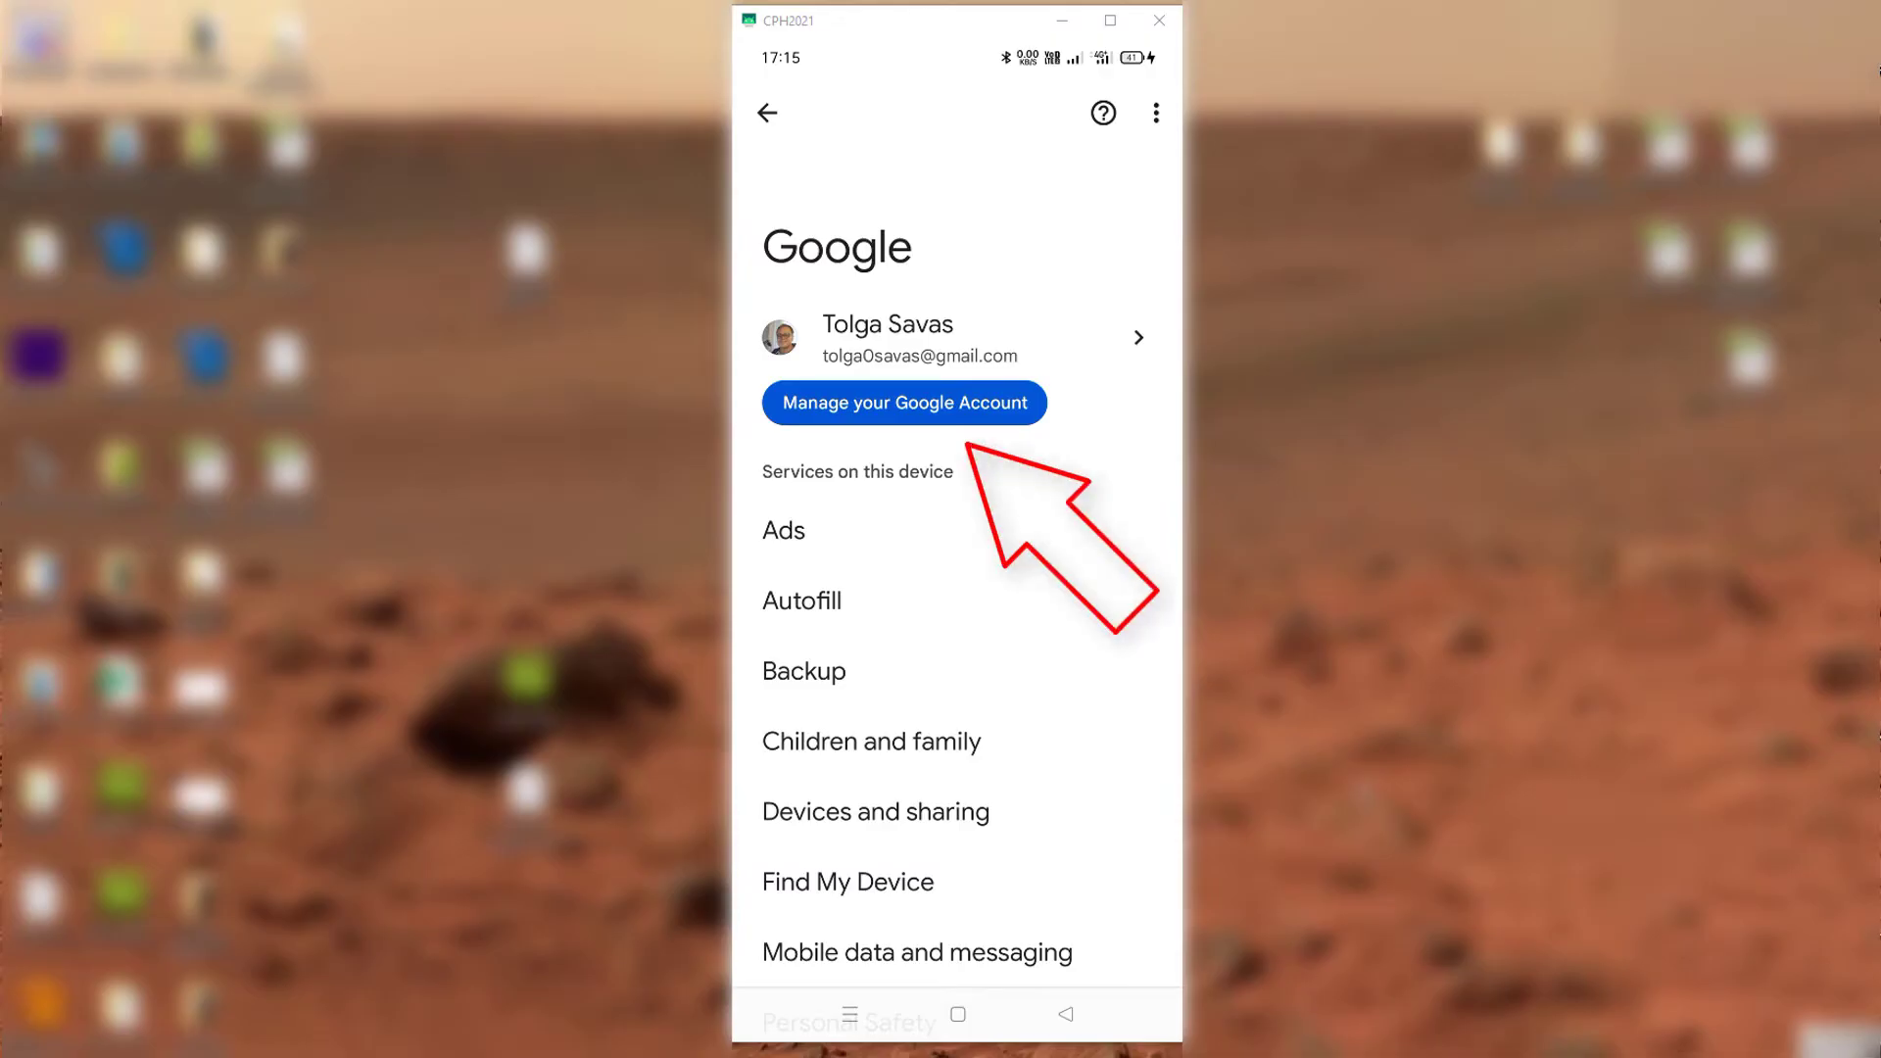
pyautogui.click(905, 402)
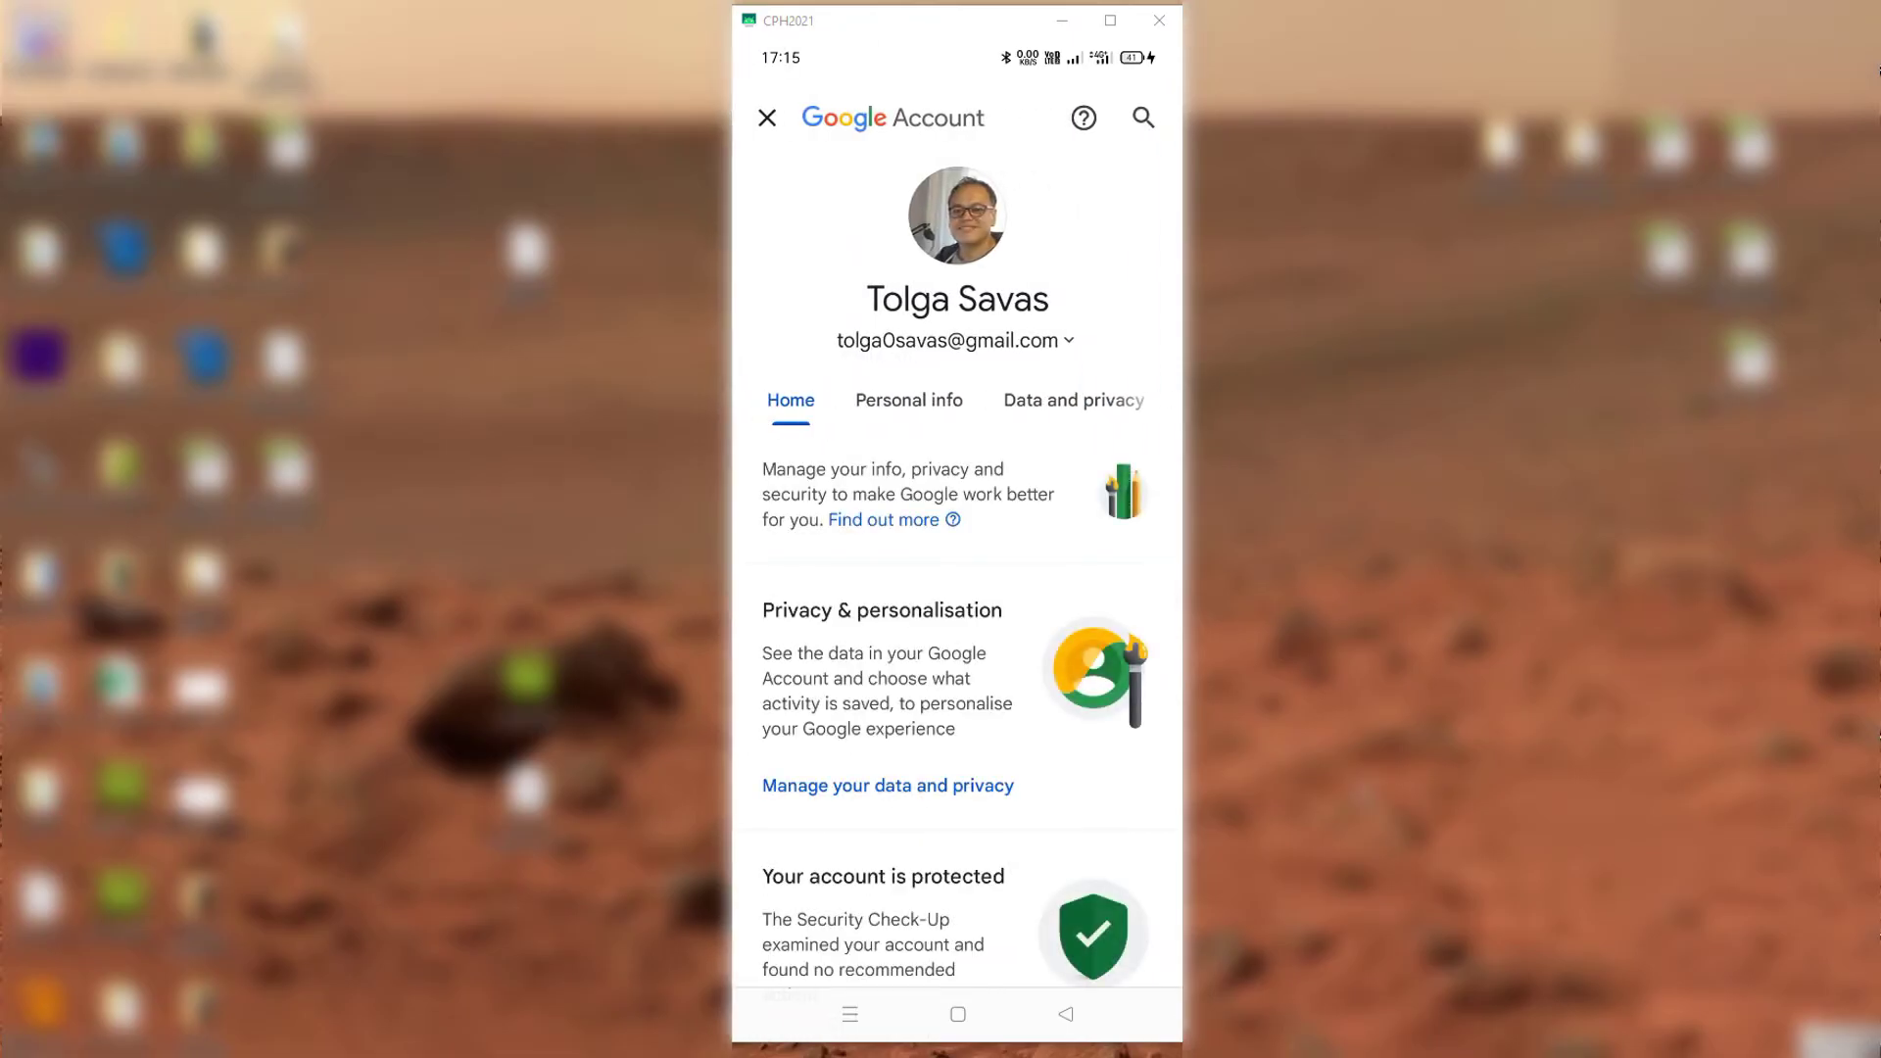
pyautogui.moveTo(1088, 400); pyautogui.dragTo(749, 401)
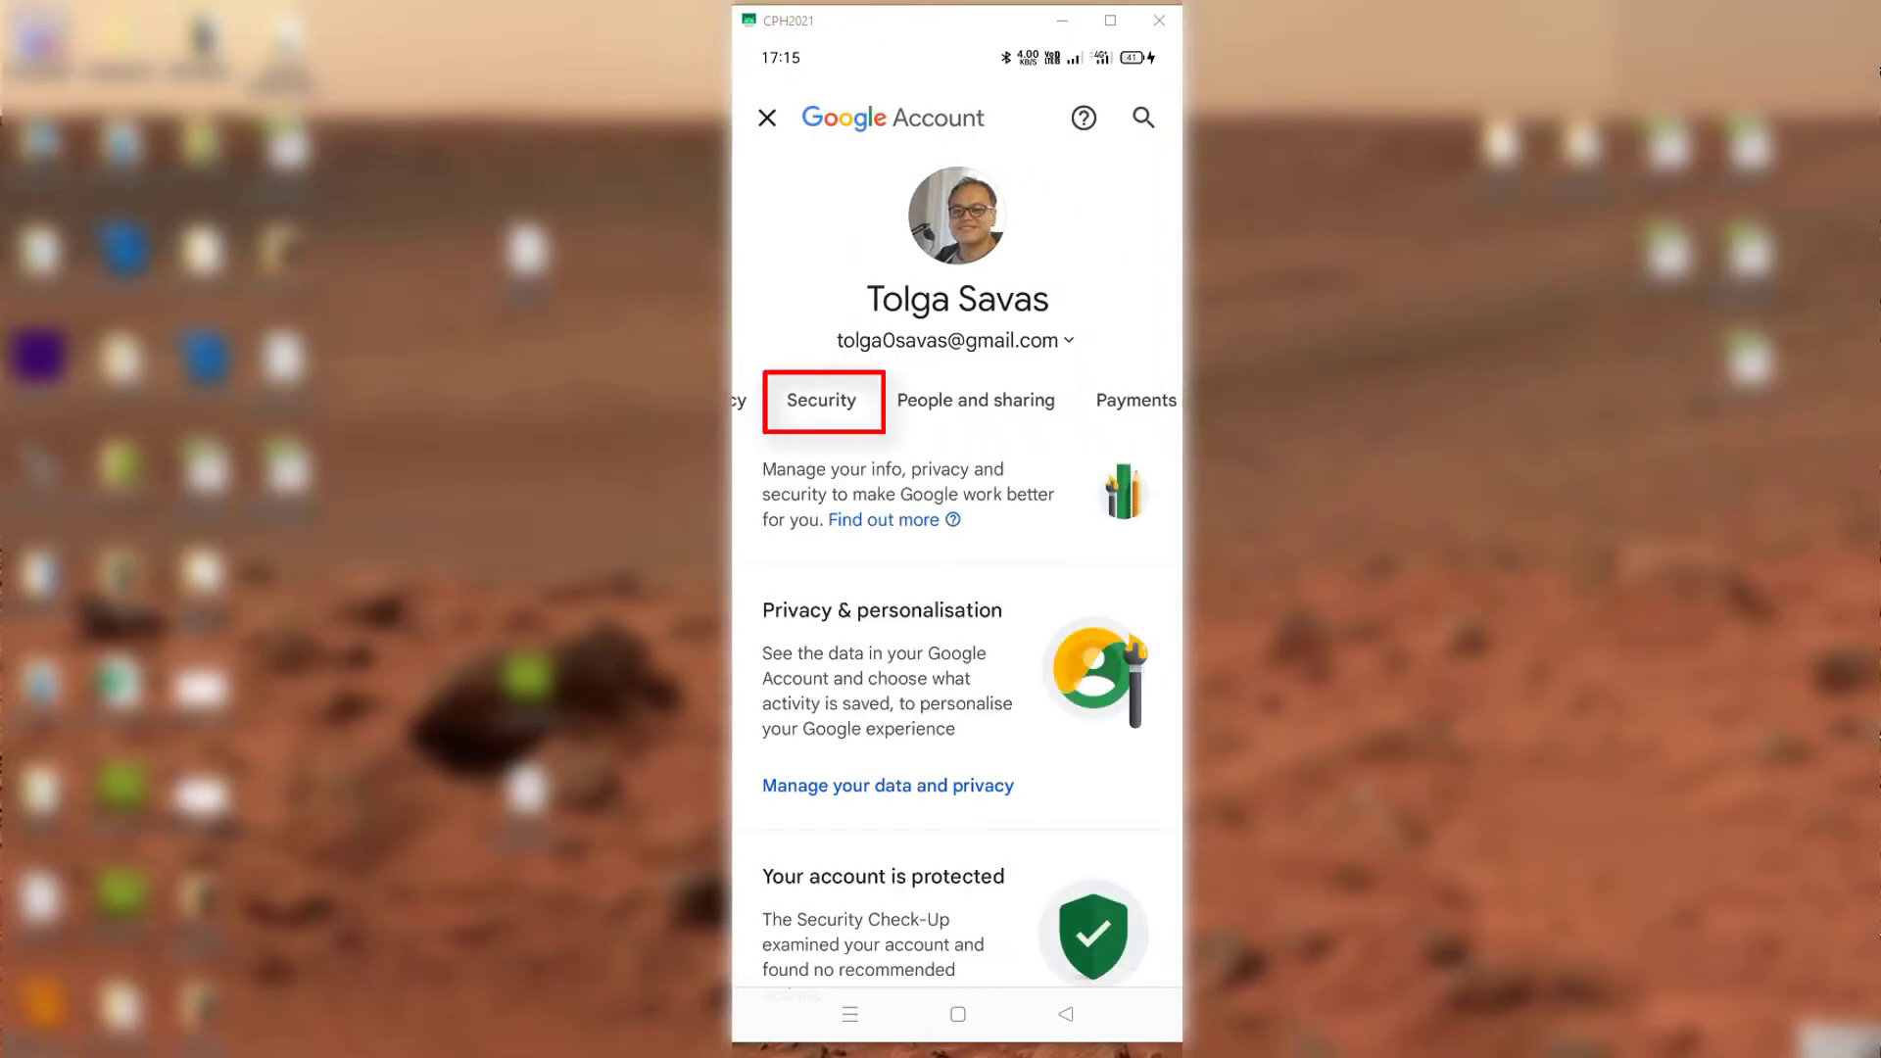
# Switch the Google Account page to its Security section
pyautogui.click(822, 399)
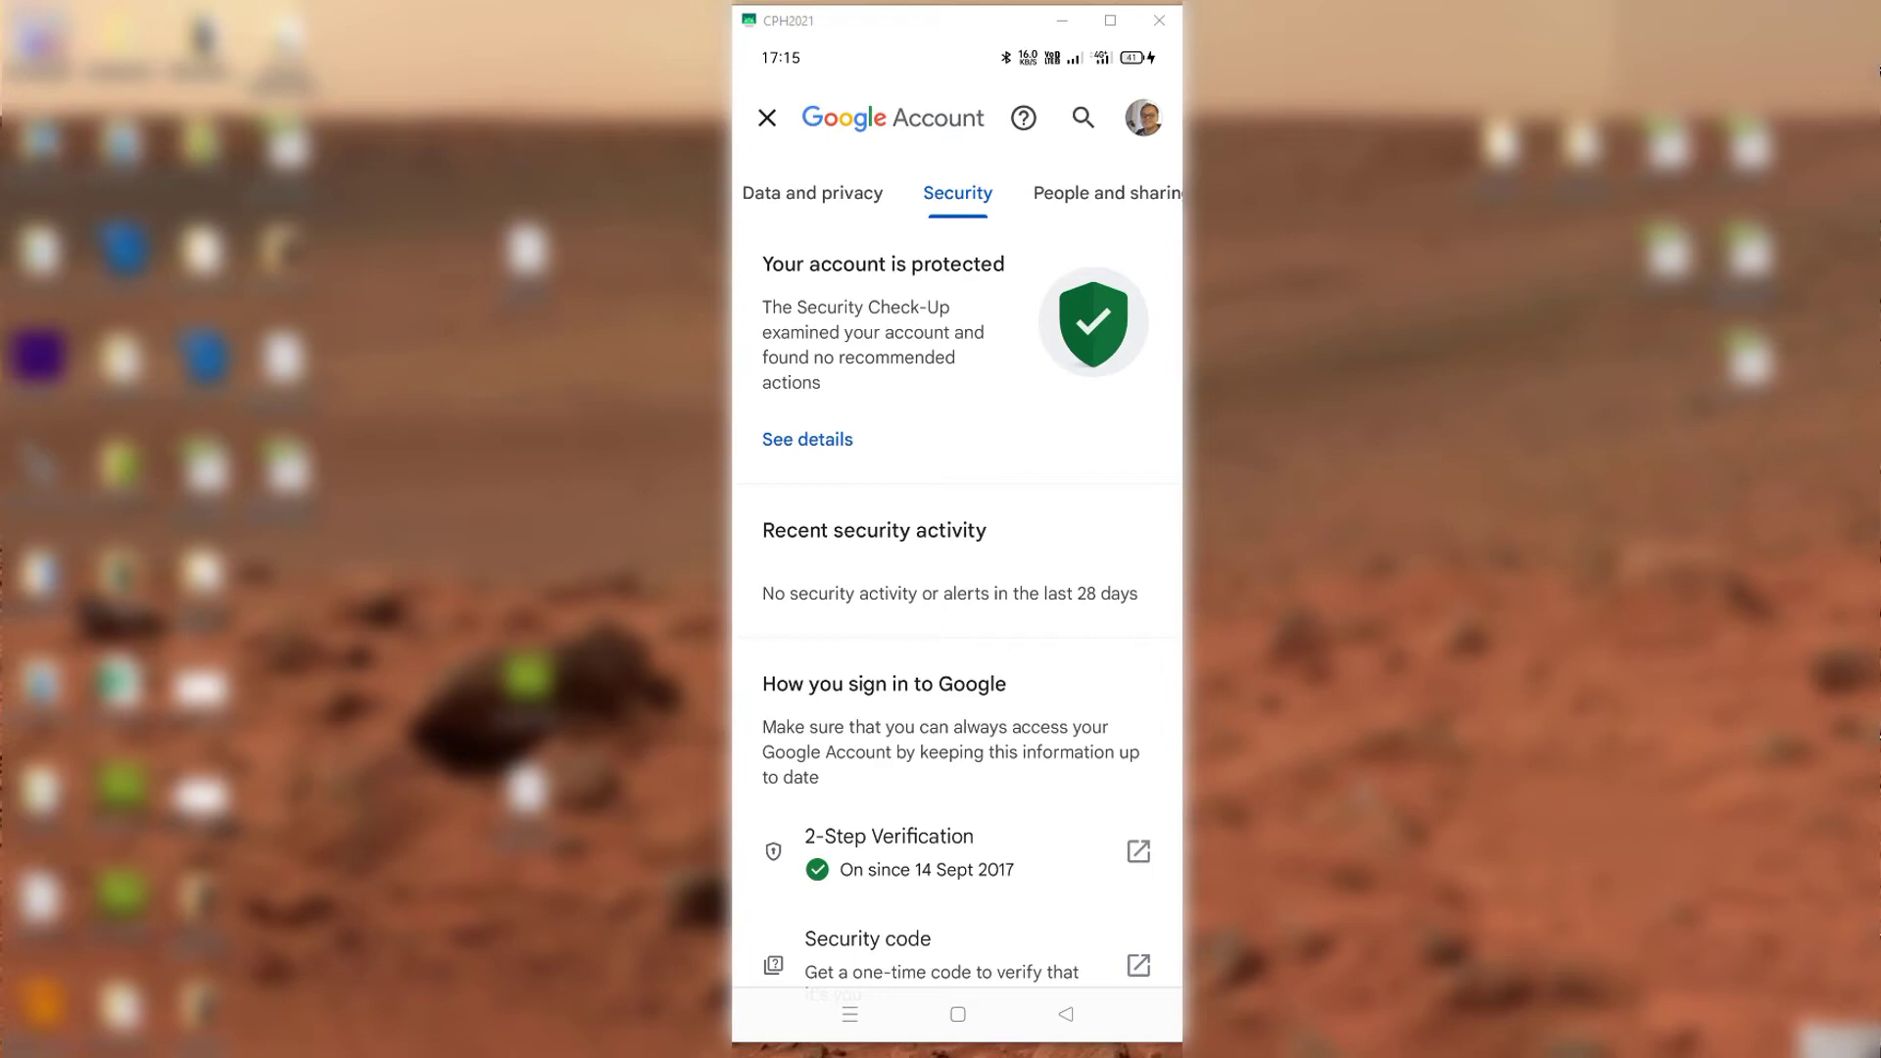
pyautogui.scroll(-5, 957, 587)
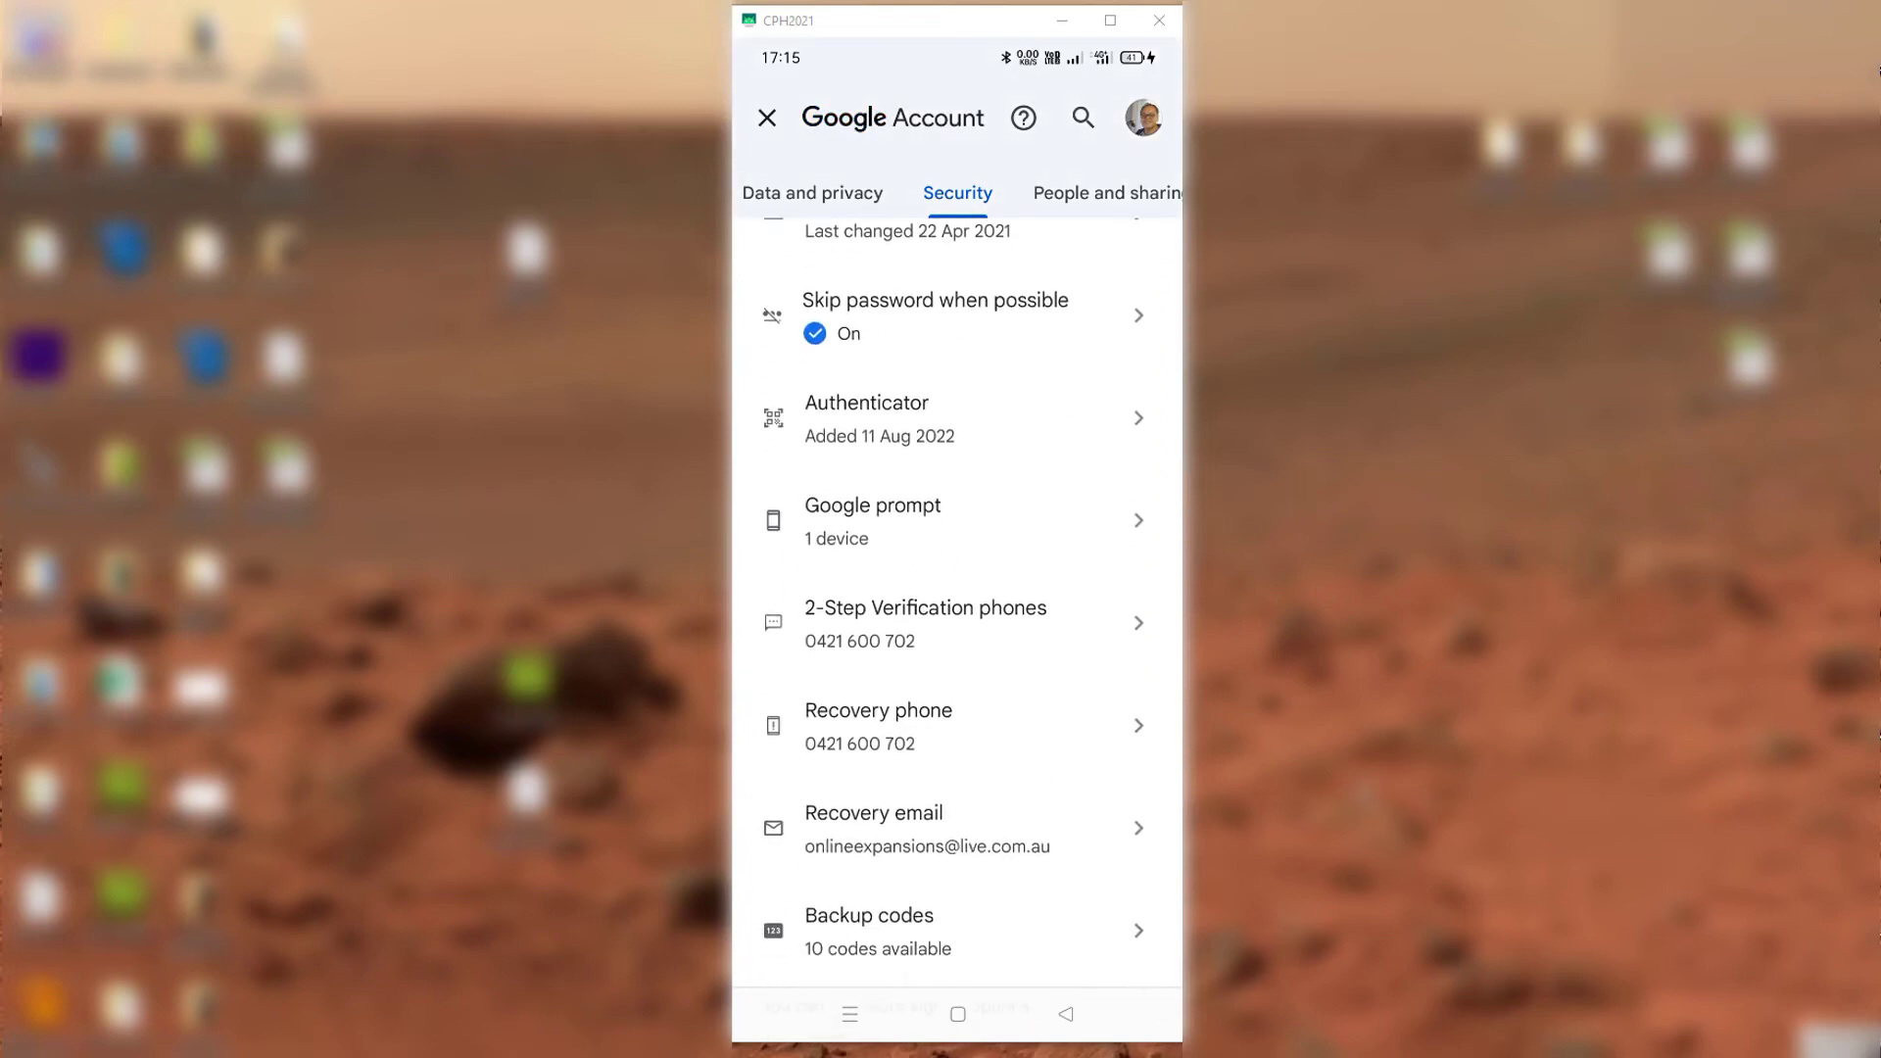
pyautogui.scroll(-5, 957, 588)
pyautogui.scroll(-3, 957, 588)
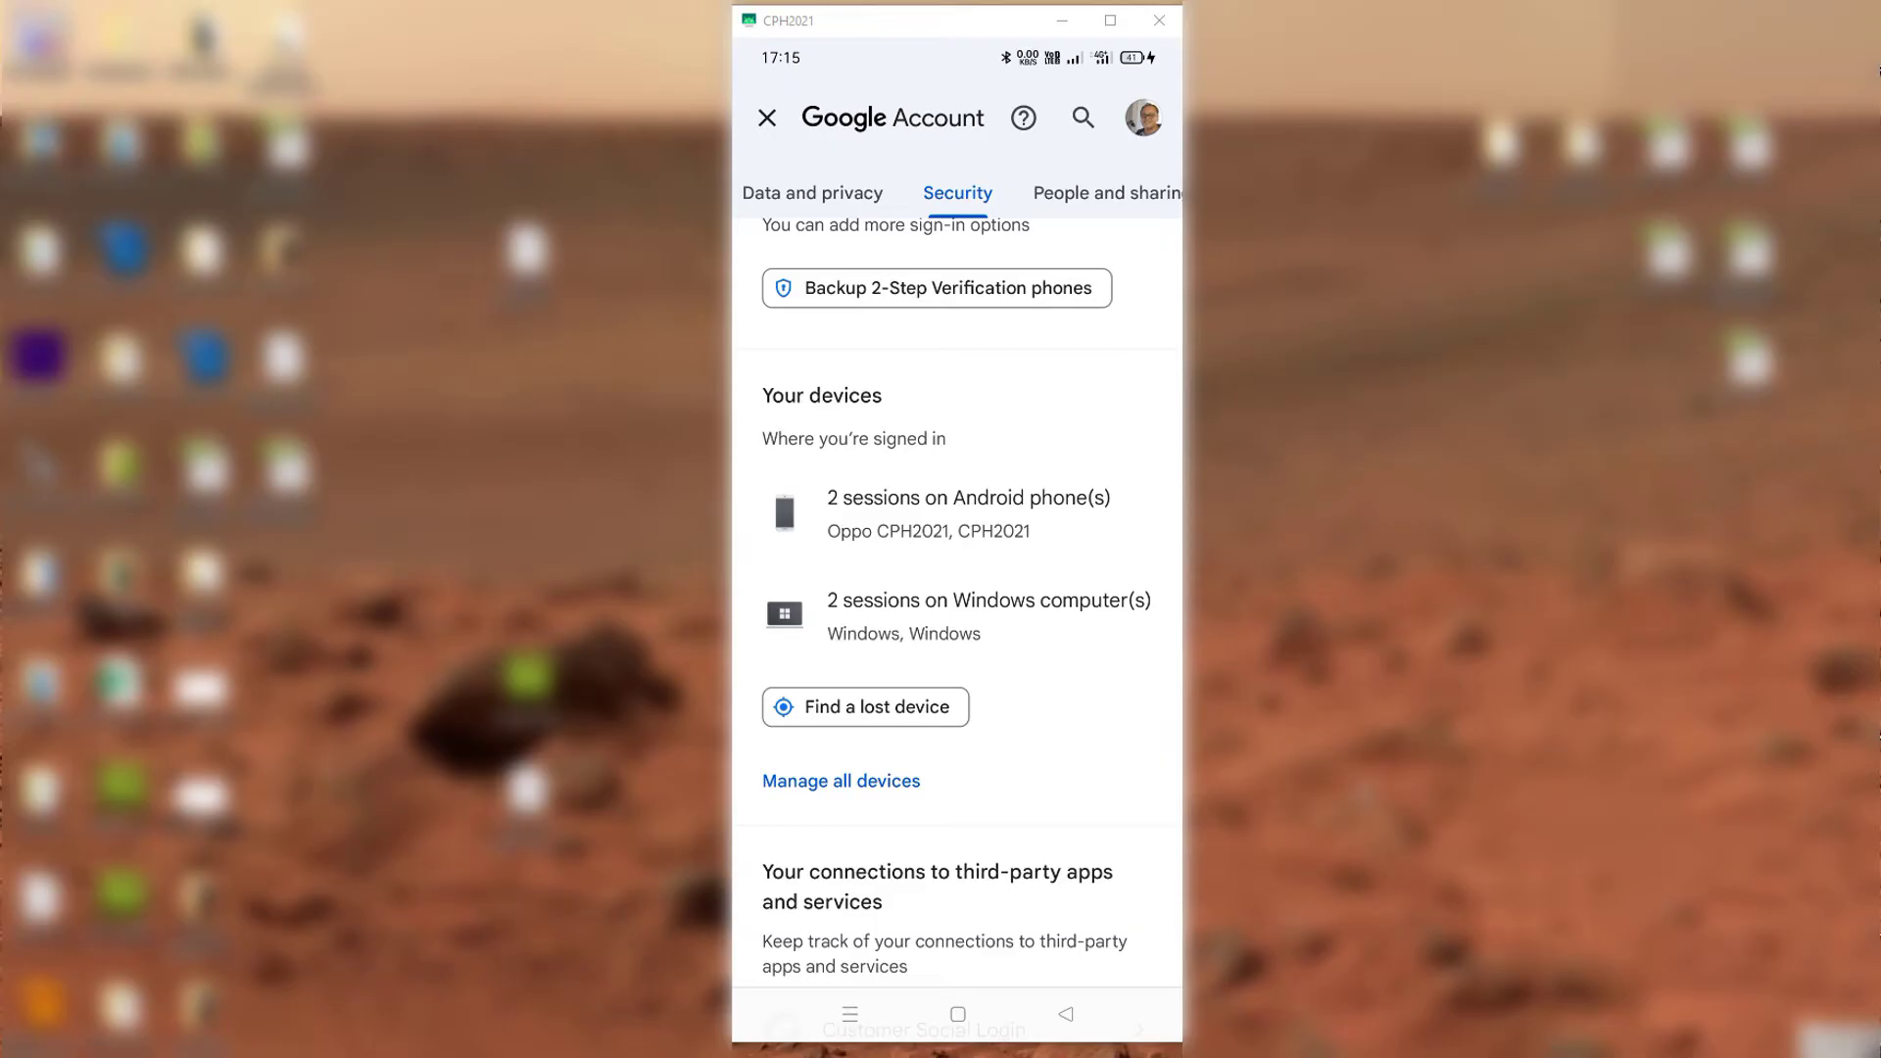
# Open Your devices and review the Oppo CPH2021 session, then the CPH2021 session
pyautogui.click(956, 506)
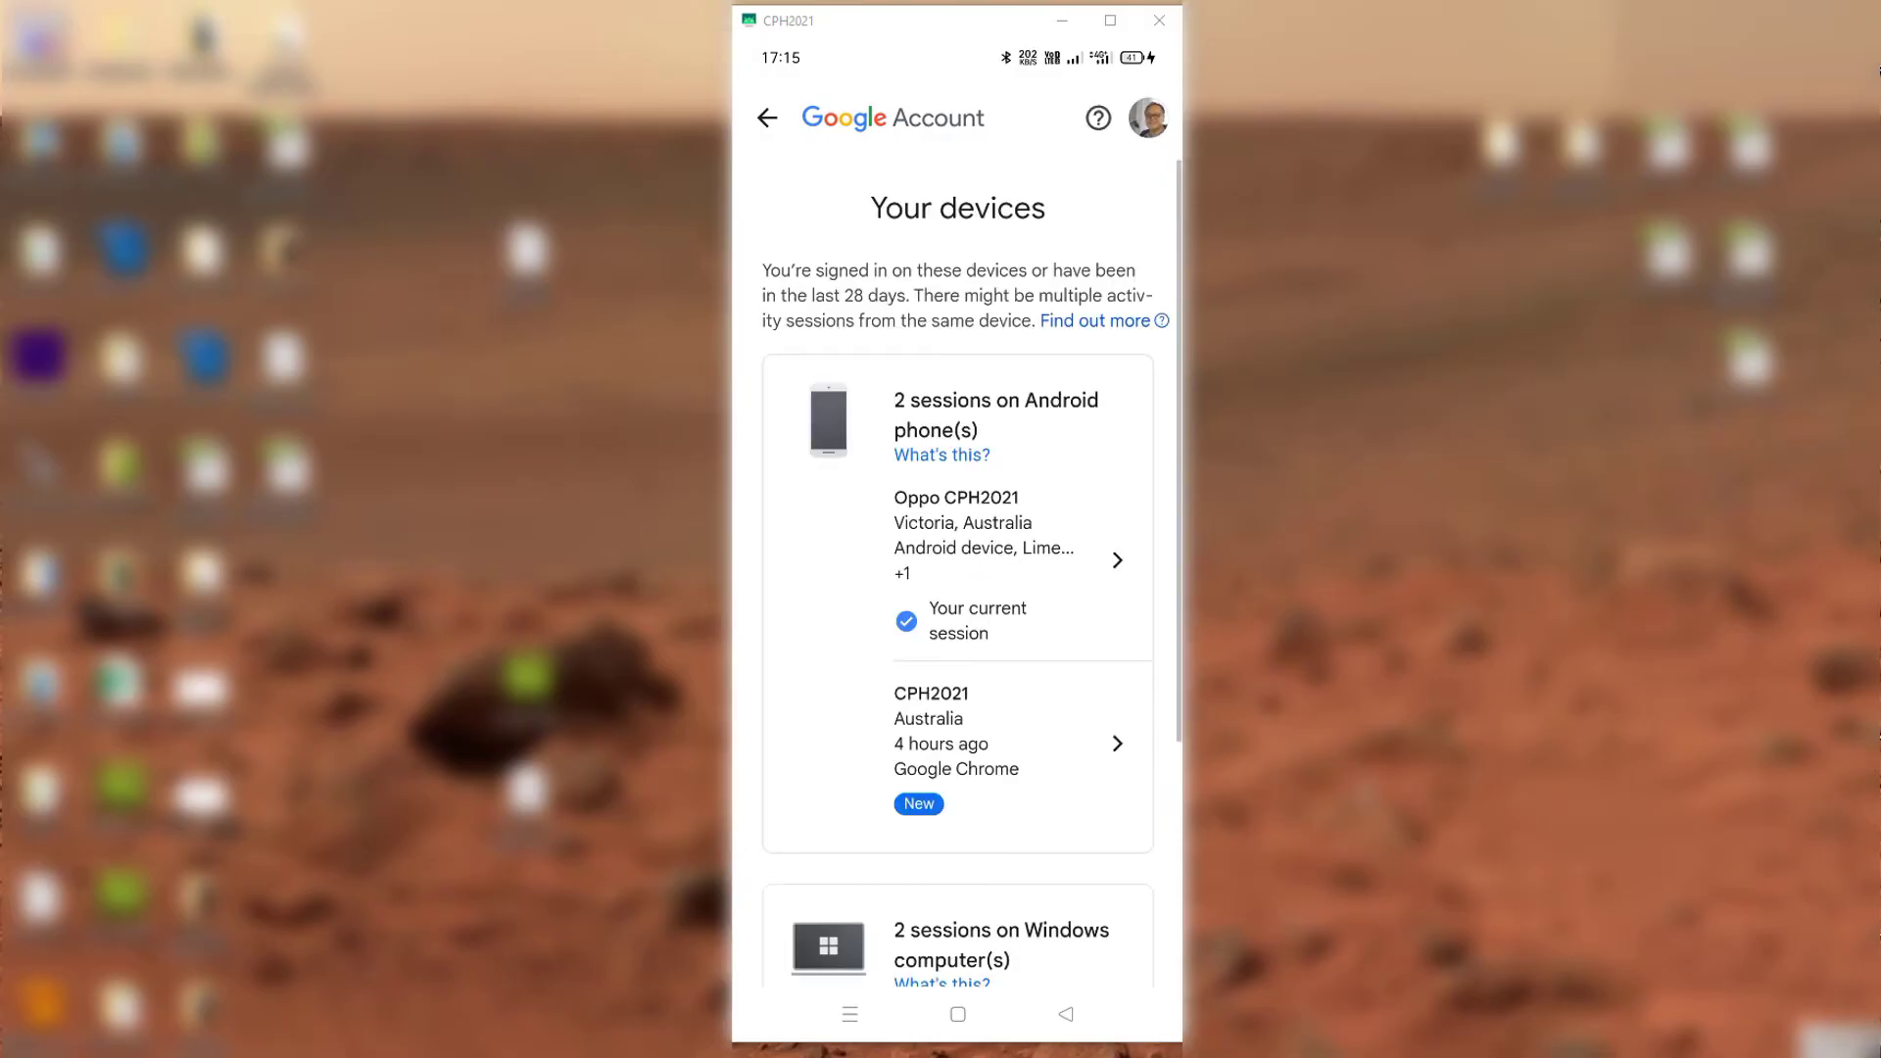
pyautogui.click(999, 546)
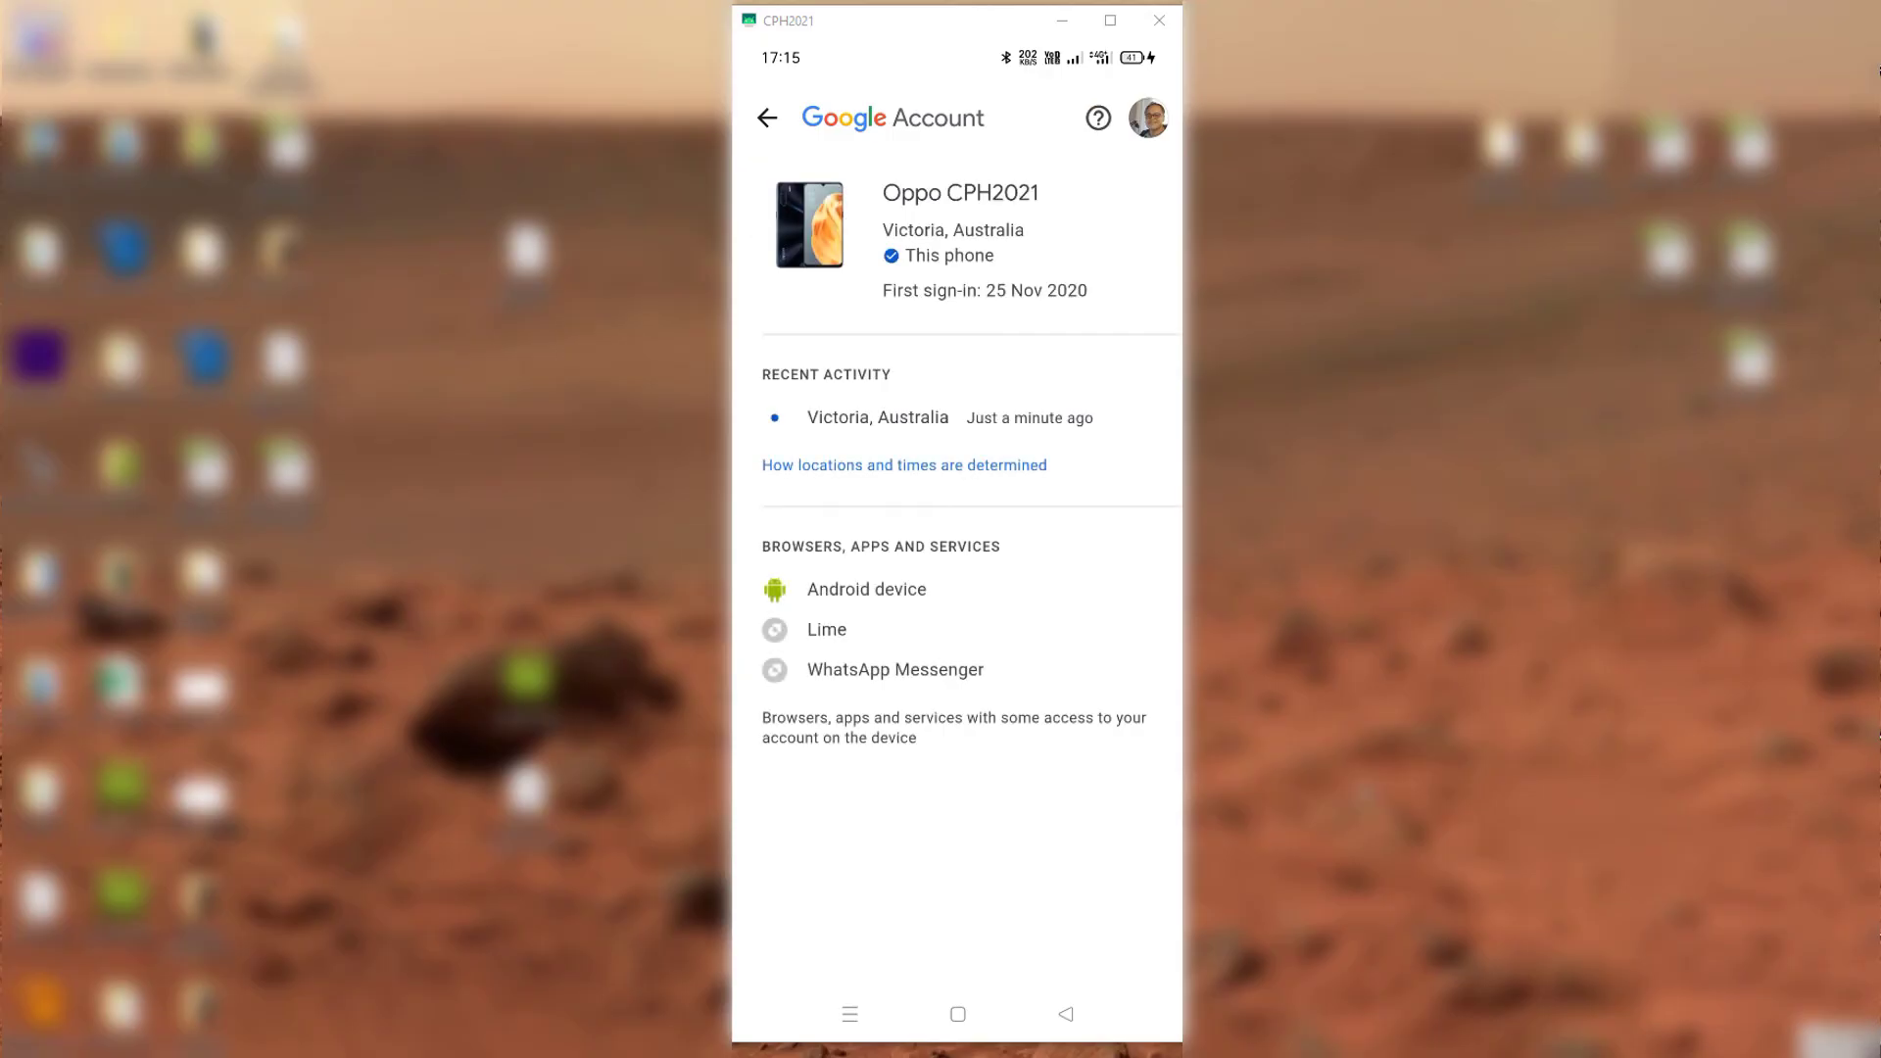
pyautogui.press('Escape')
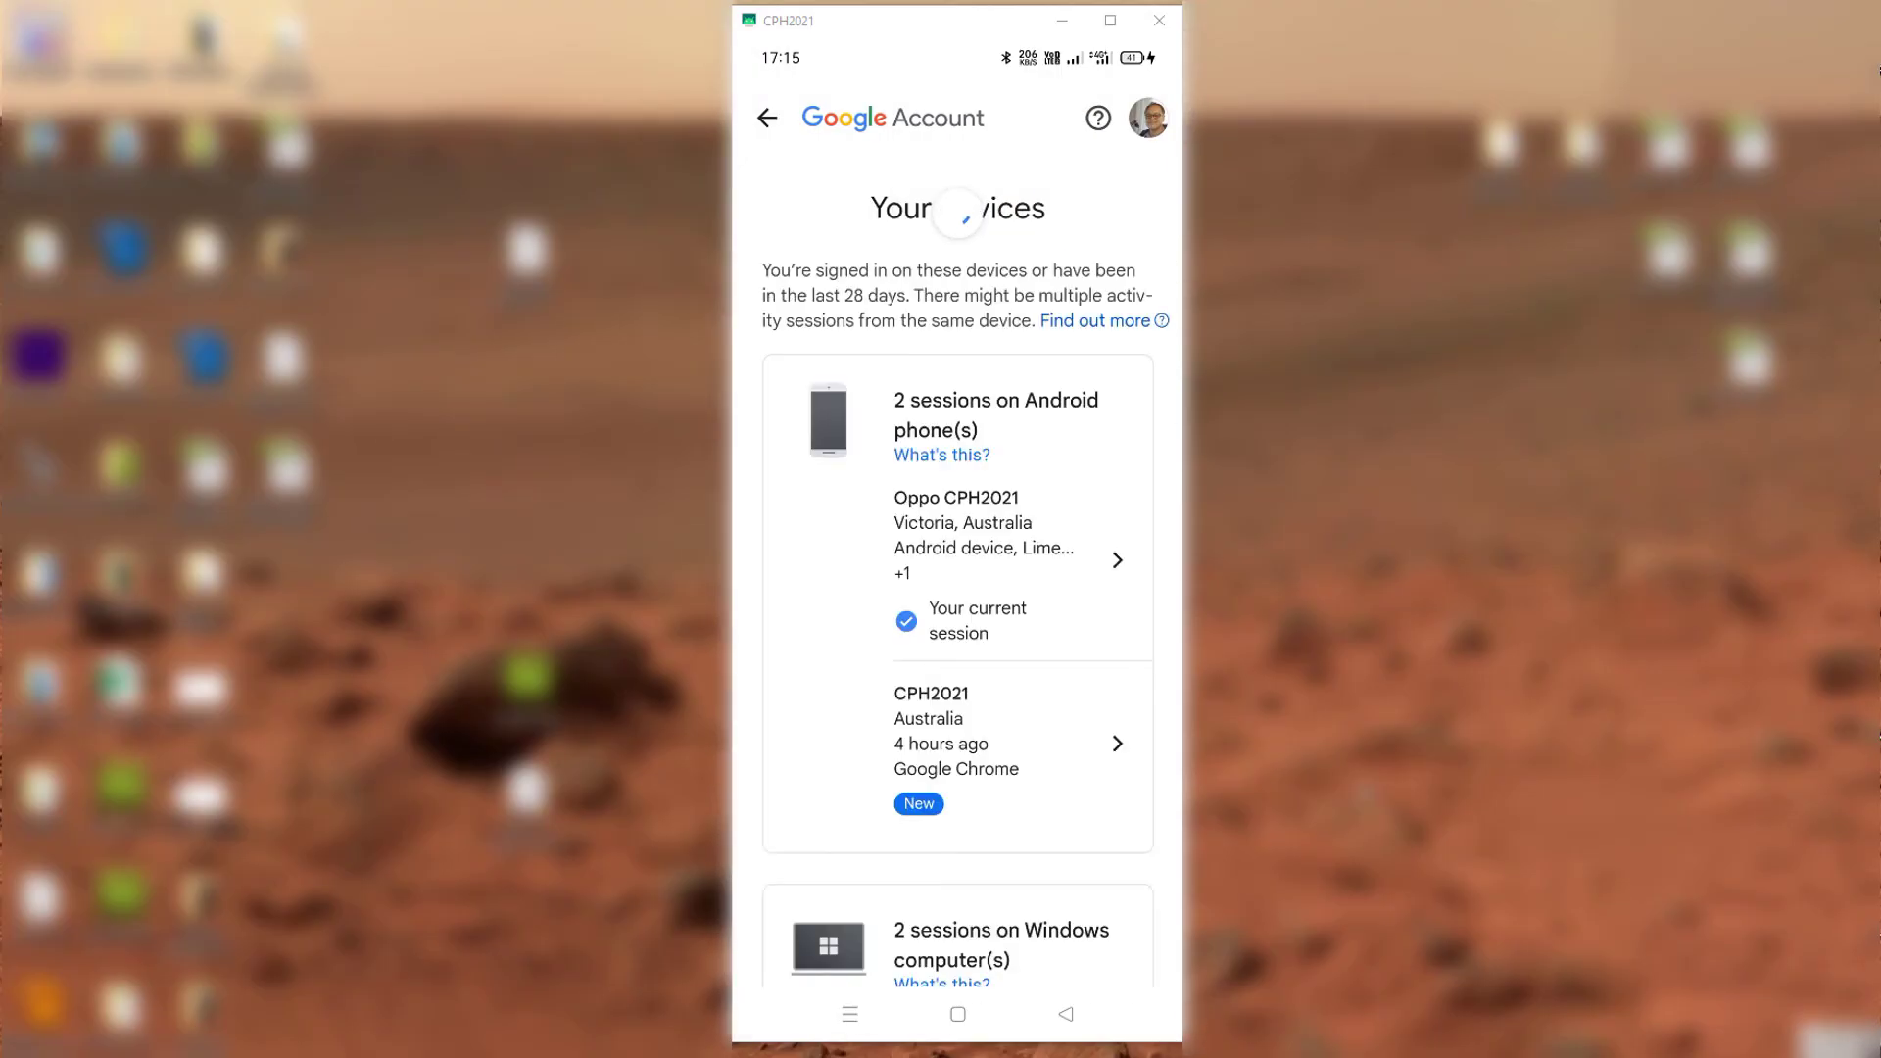
pyautogui.click(1000, 741)
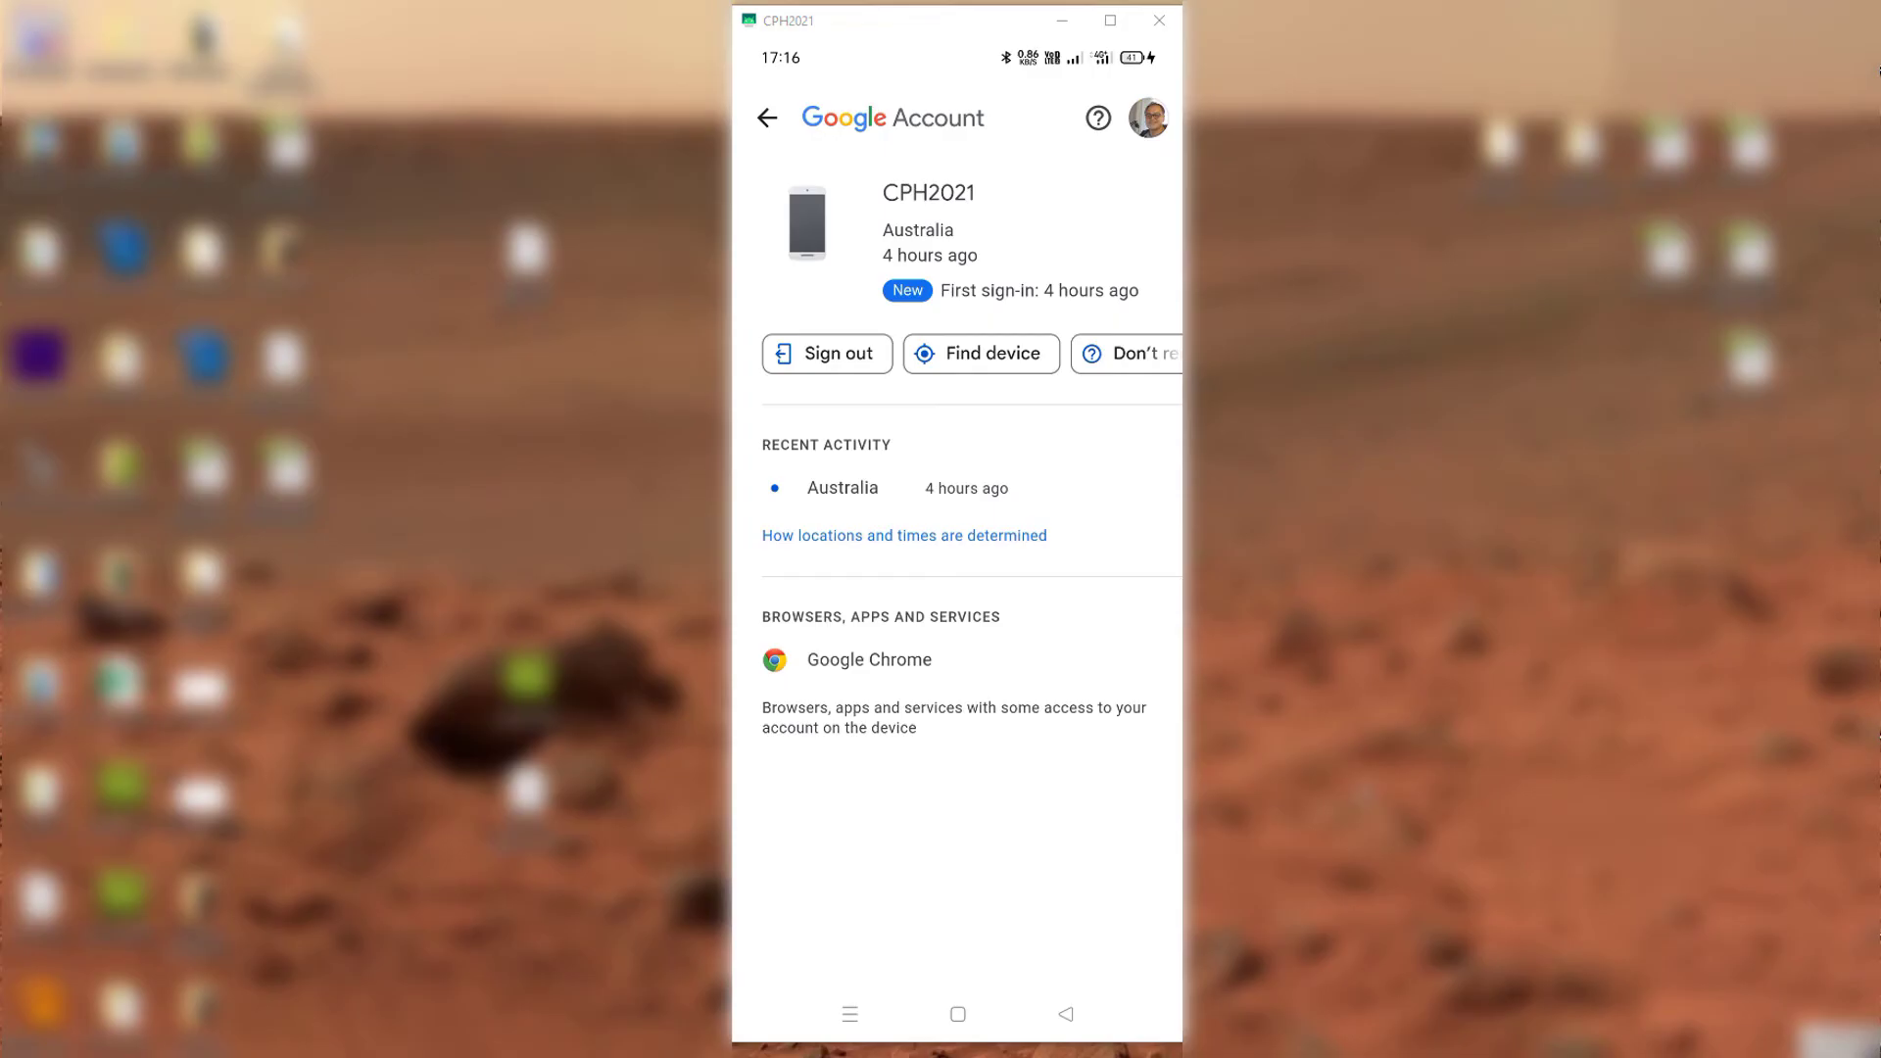
# Reopen Google Account via Smart Assistant's Google app and its profile menu
pyautogui.click(956, 1013)
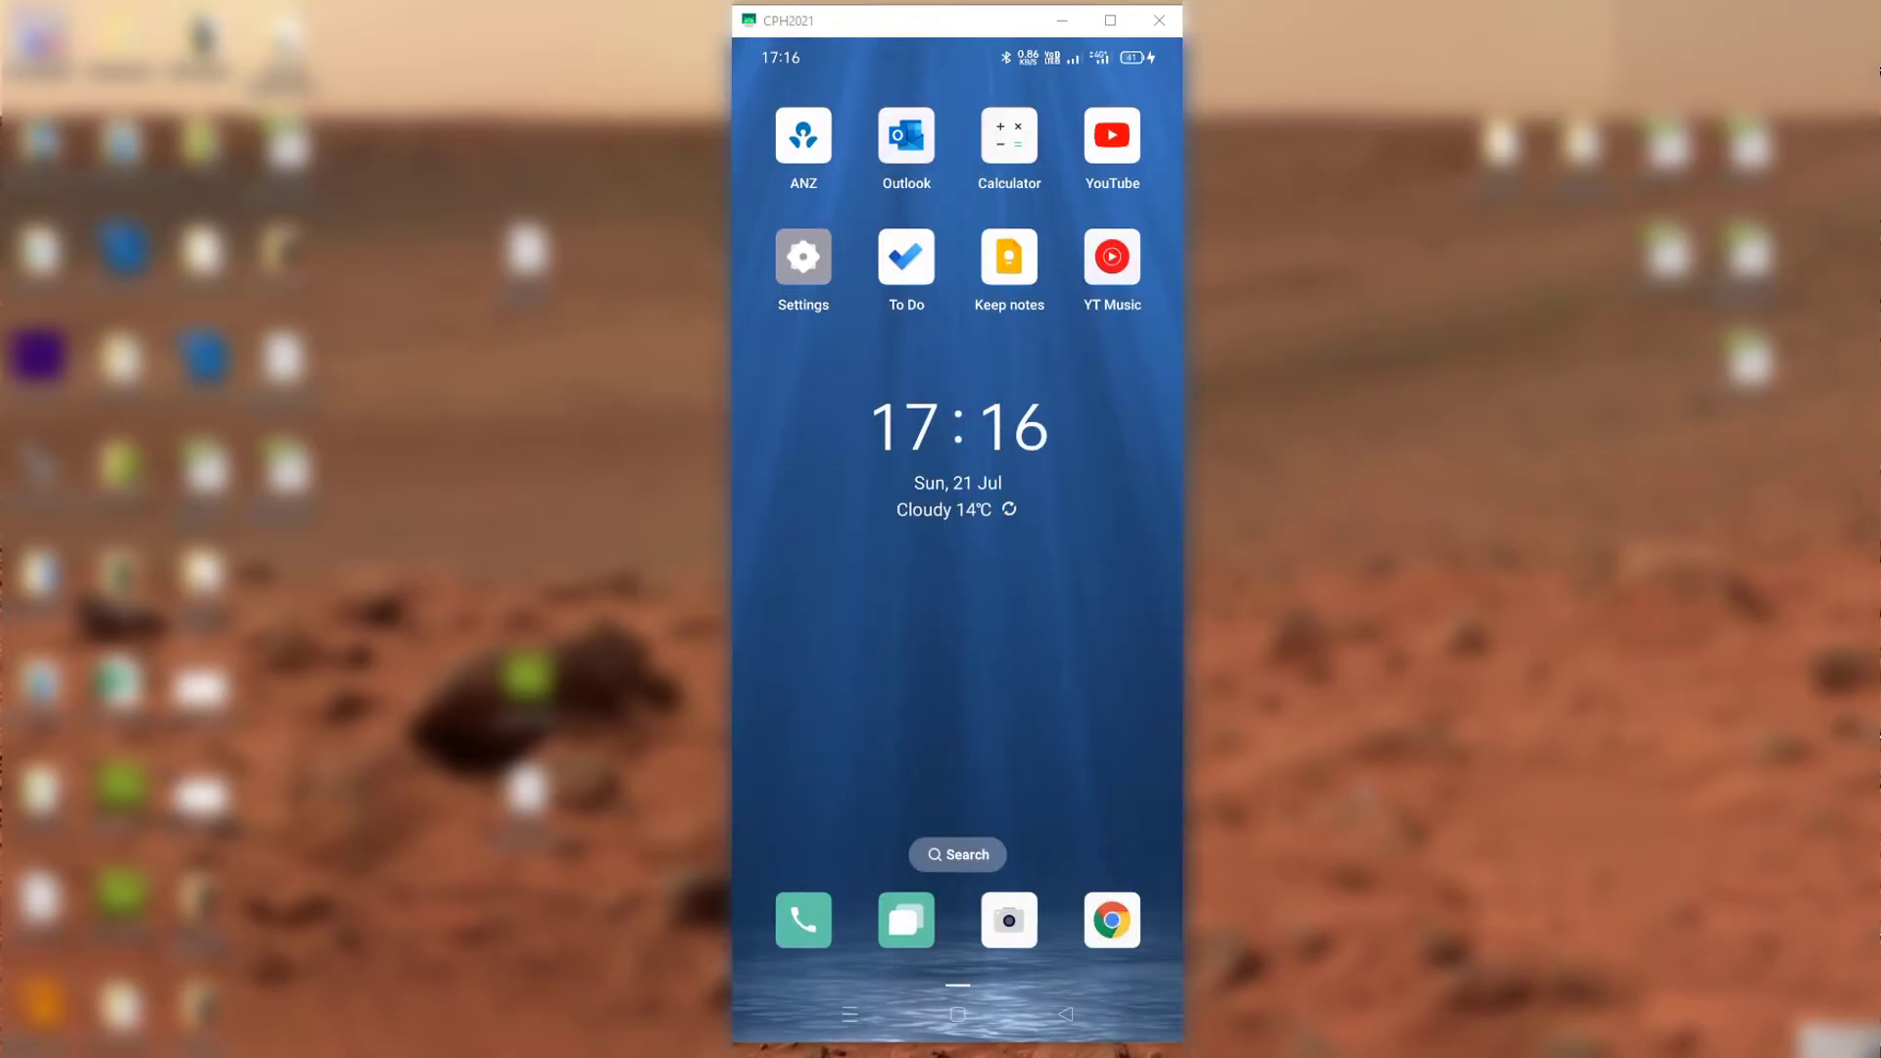
pyautogui.moveTo(823, 617); pyautogui.dragTo(1117, 618)
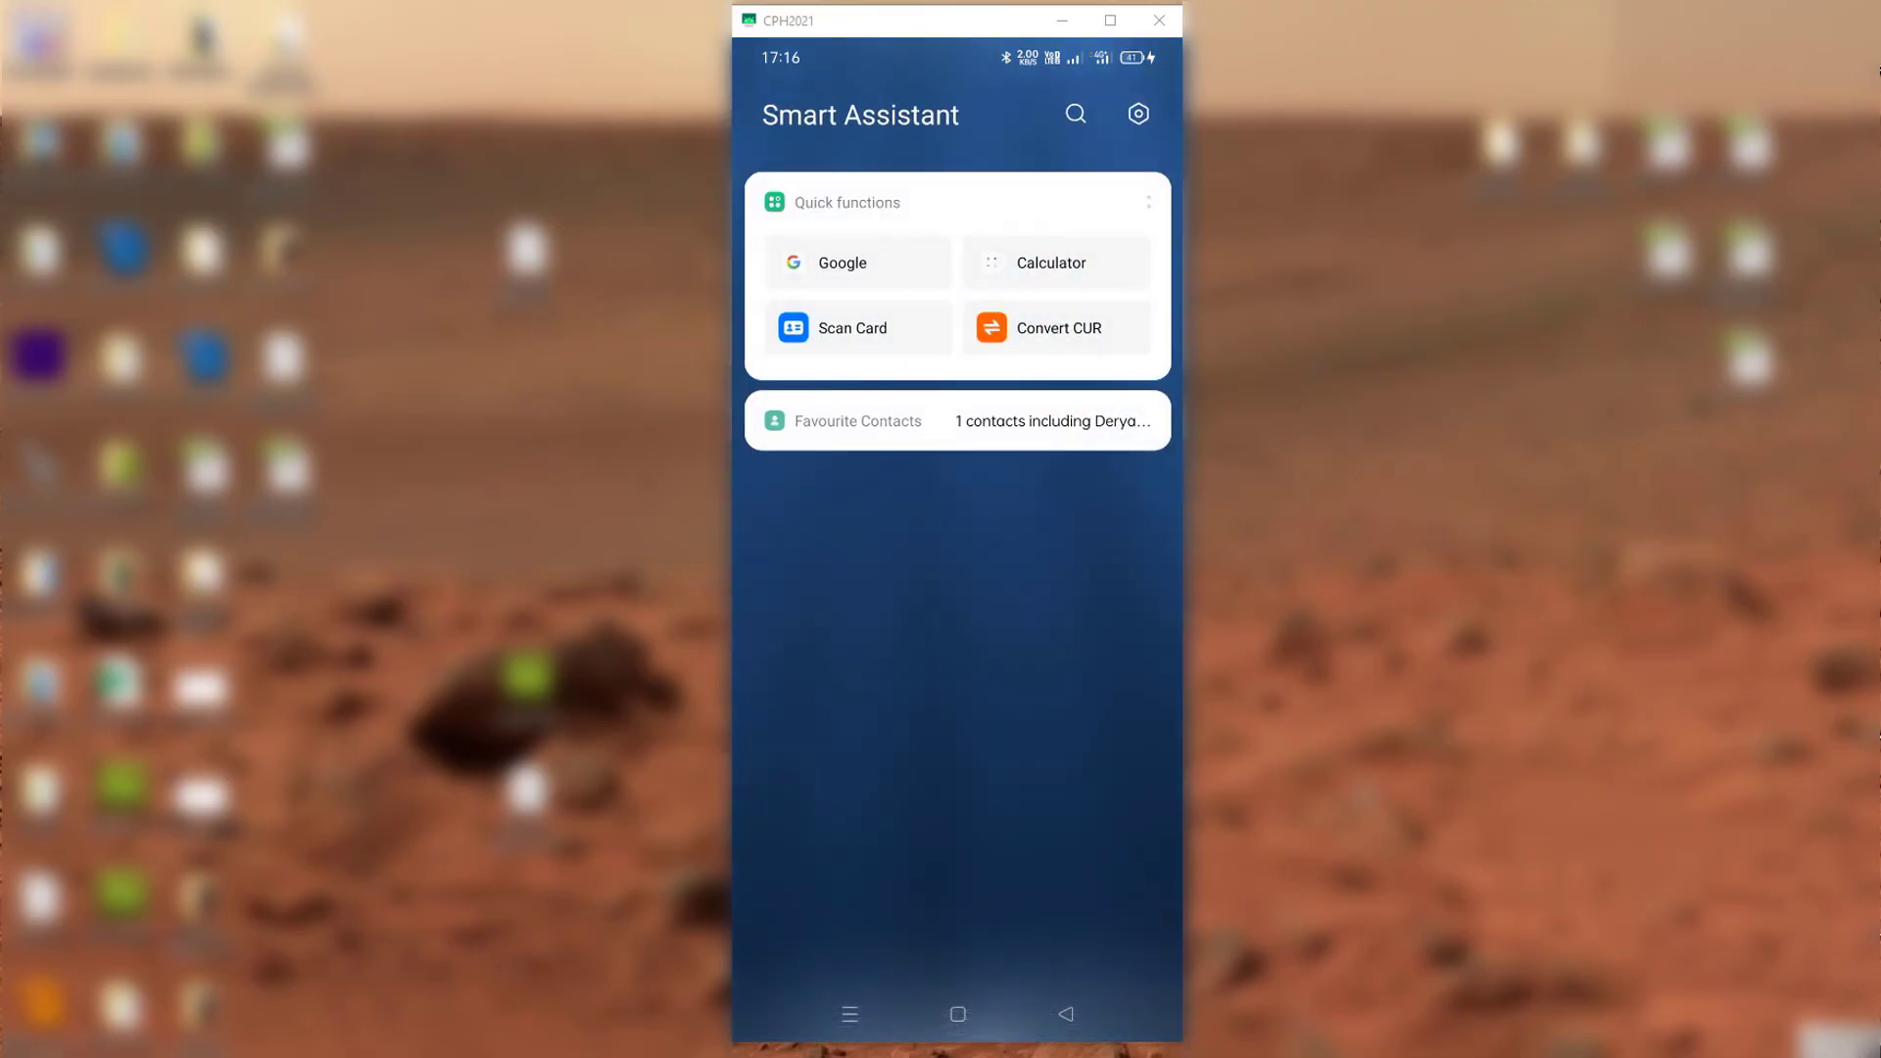
pyautogui.click(843, 261)
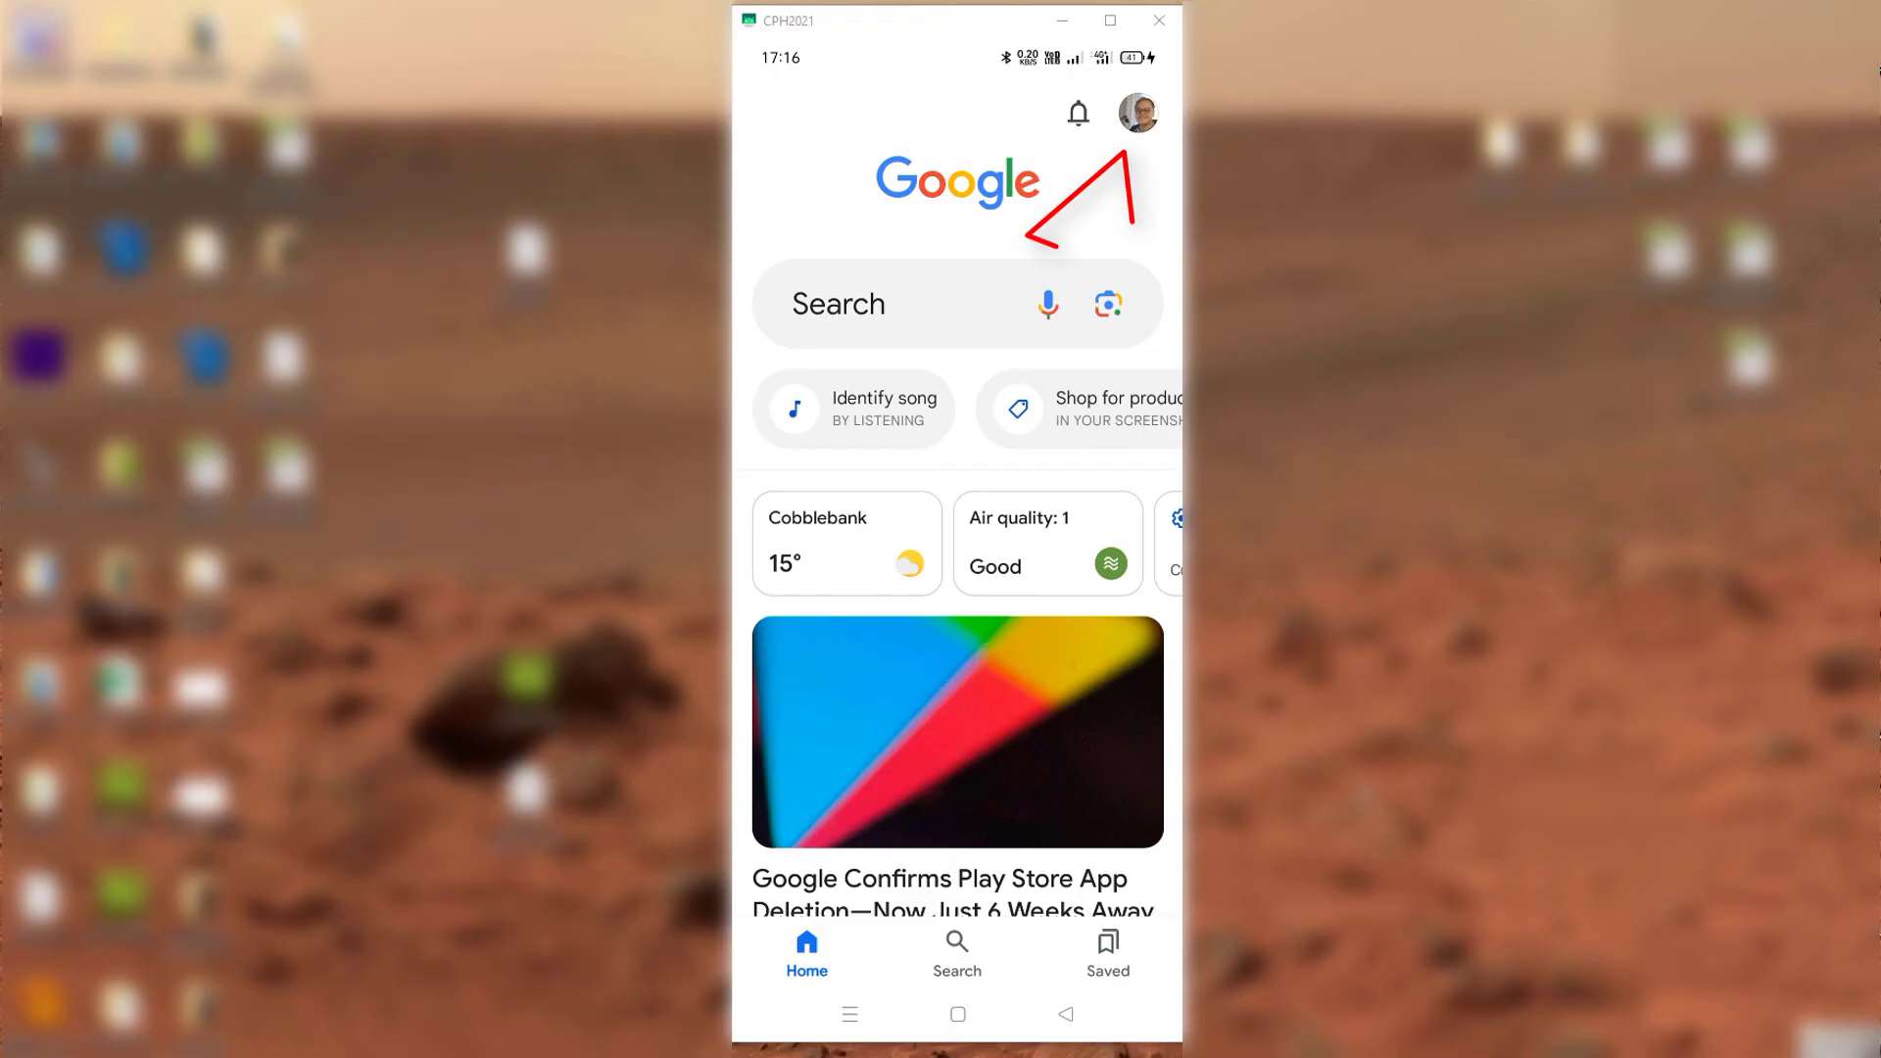
pyautogui.click(1137, 113)
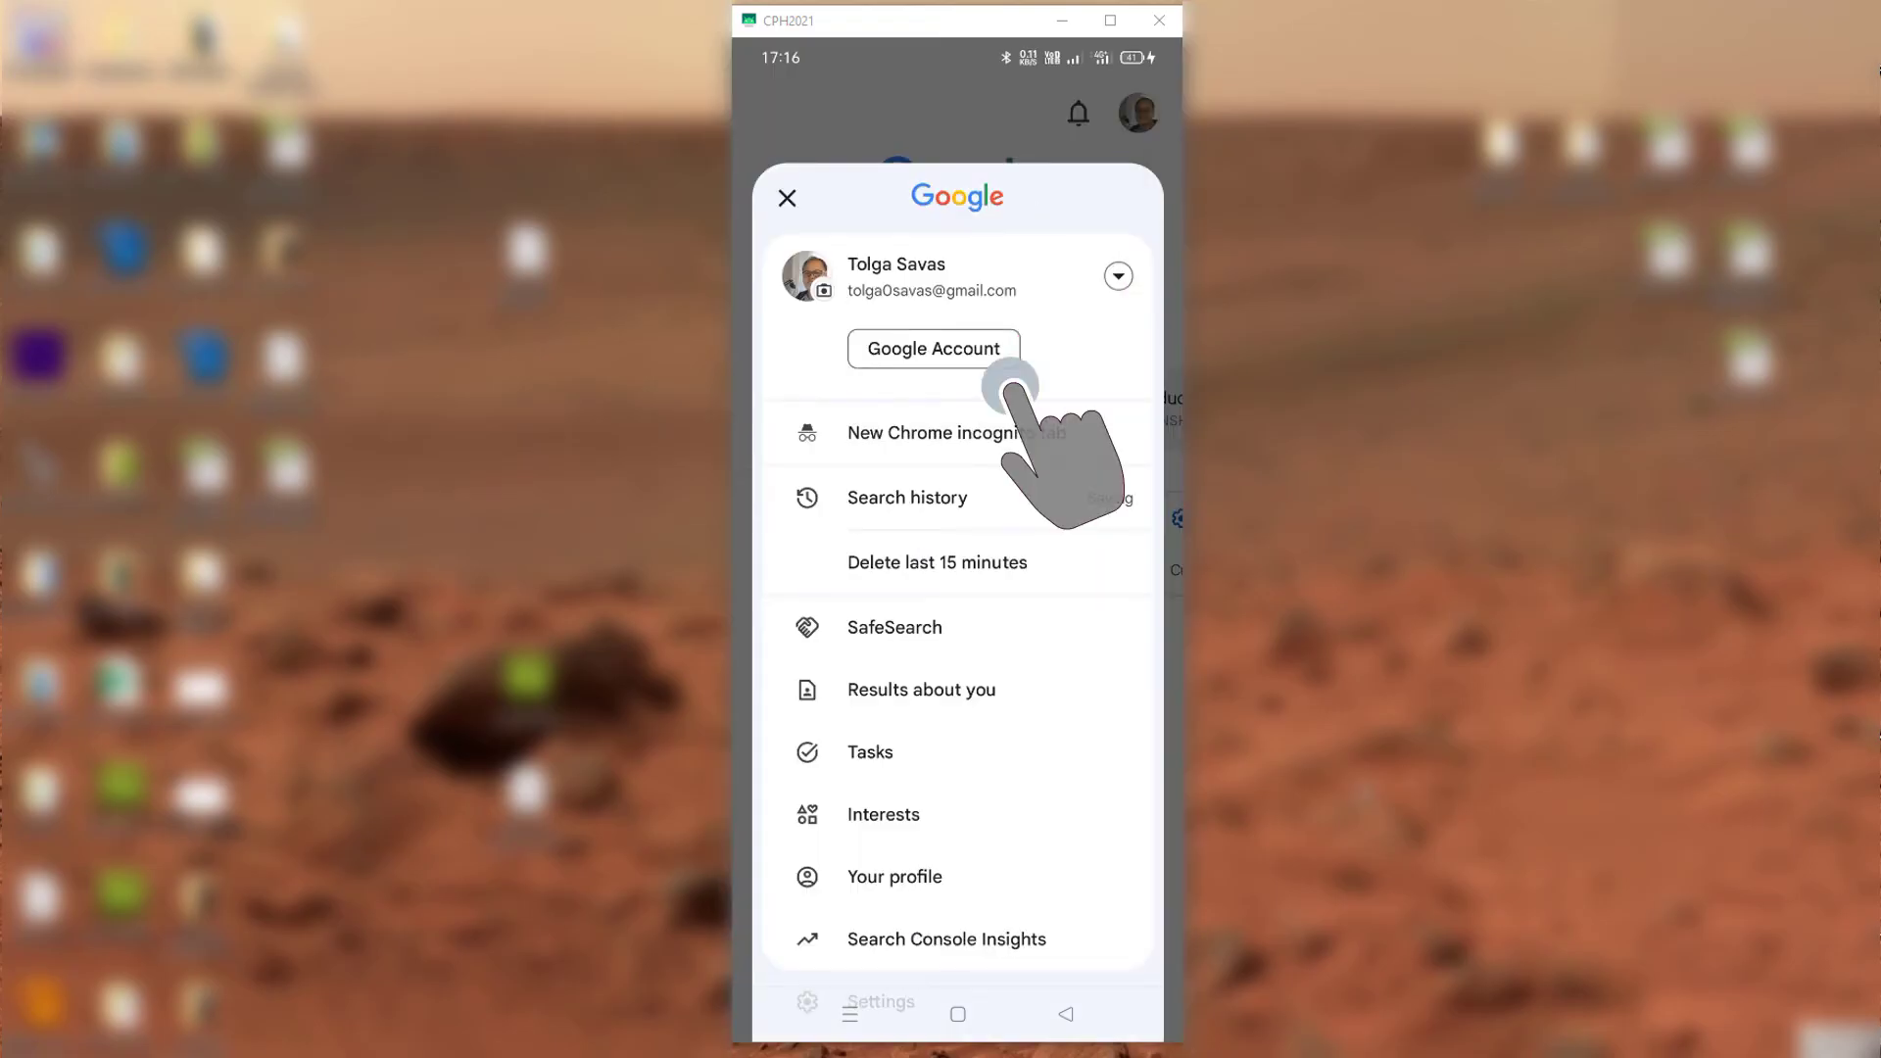
pyautogui.click(1000, 361)
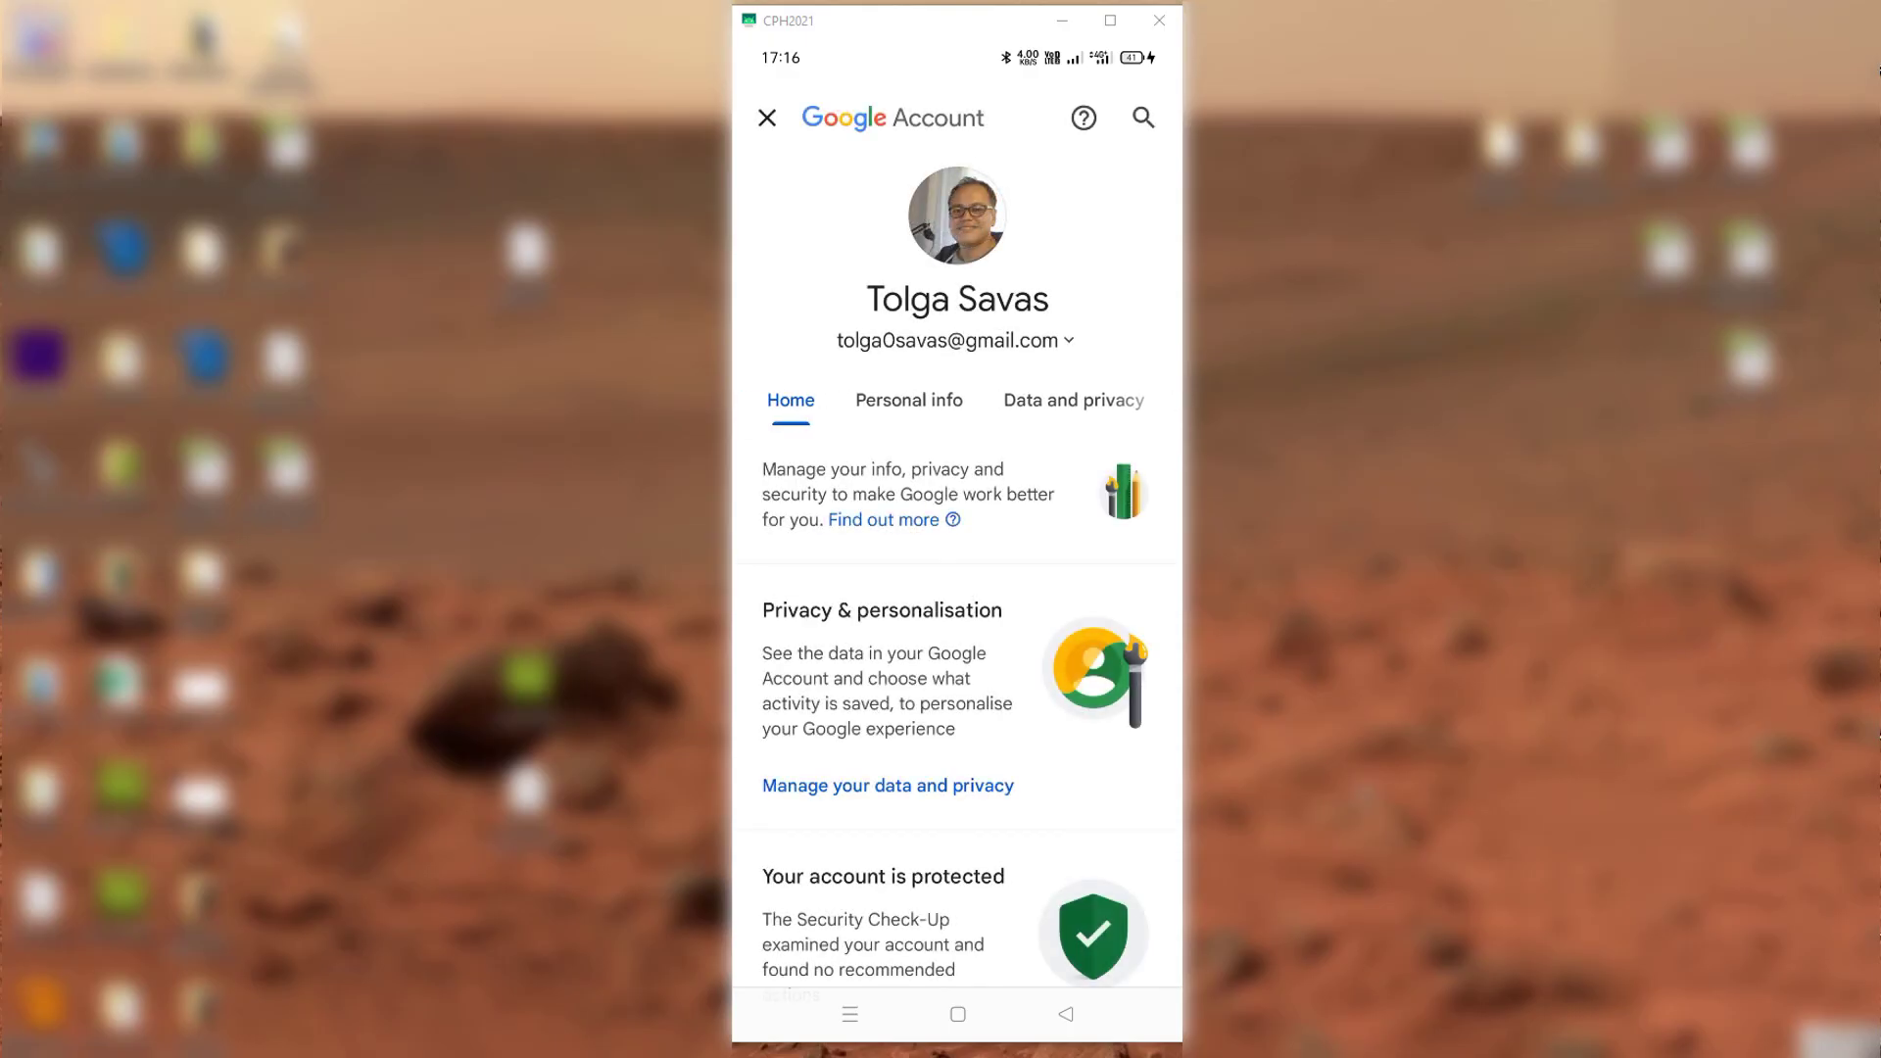
pyautogui.hscroll(3, 955, 401)
# Revisit the CPH2021 session via Security and Your devices, then return to the home screen
pyautogui.click(906, 399)
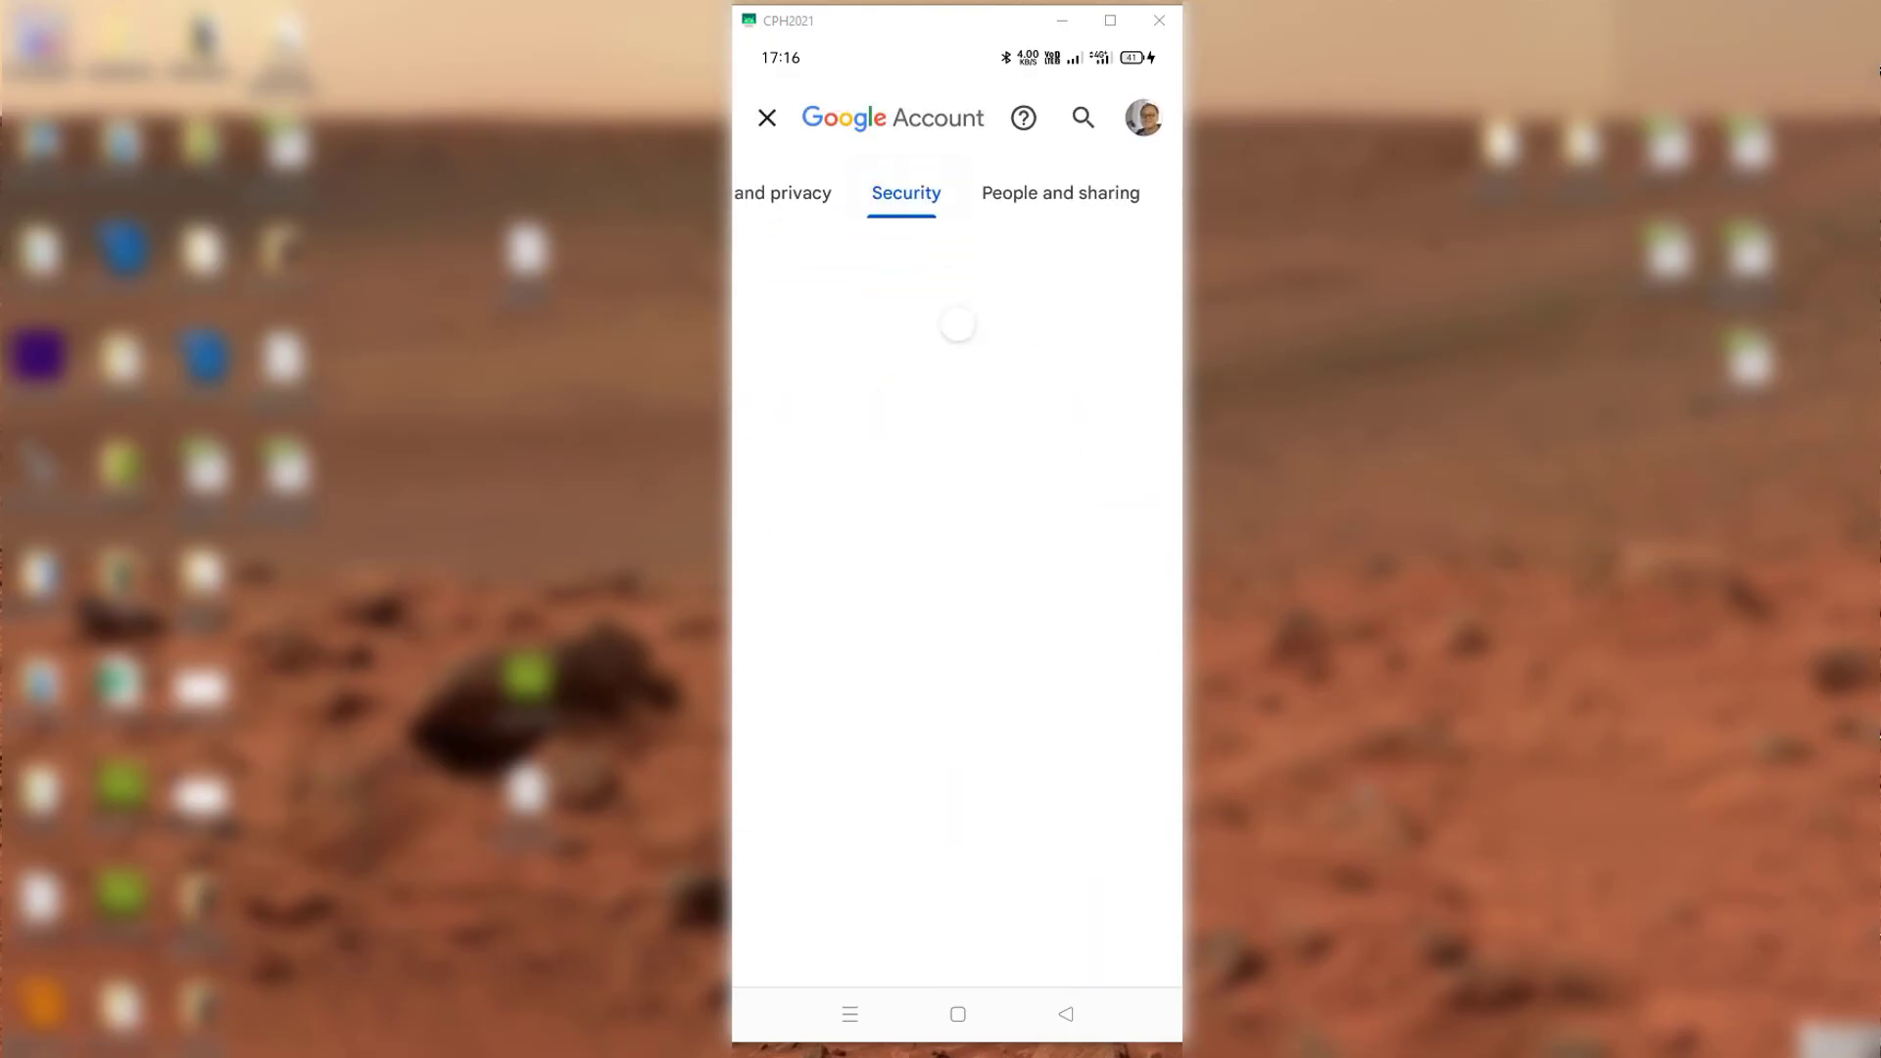
pyautogui.scroll(-5, 957, 618)
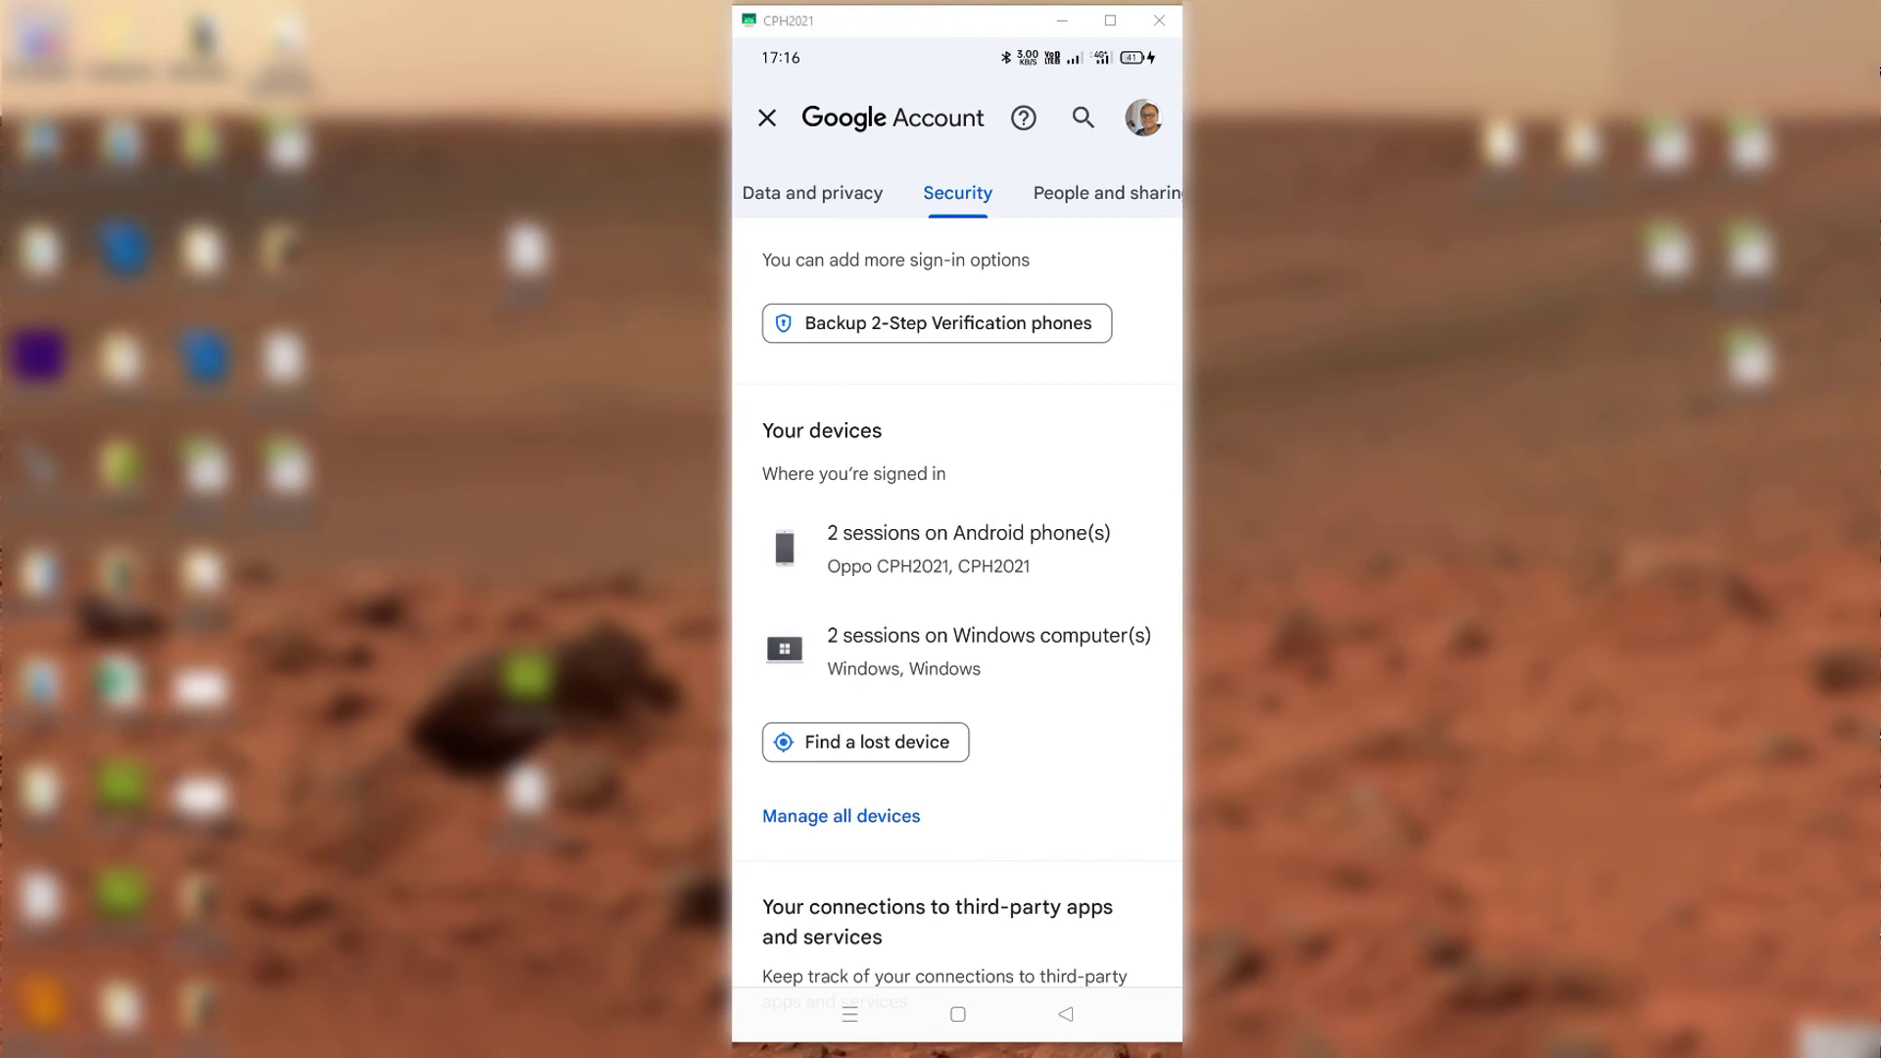
pyautogui.click(968, 548)
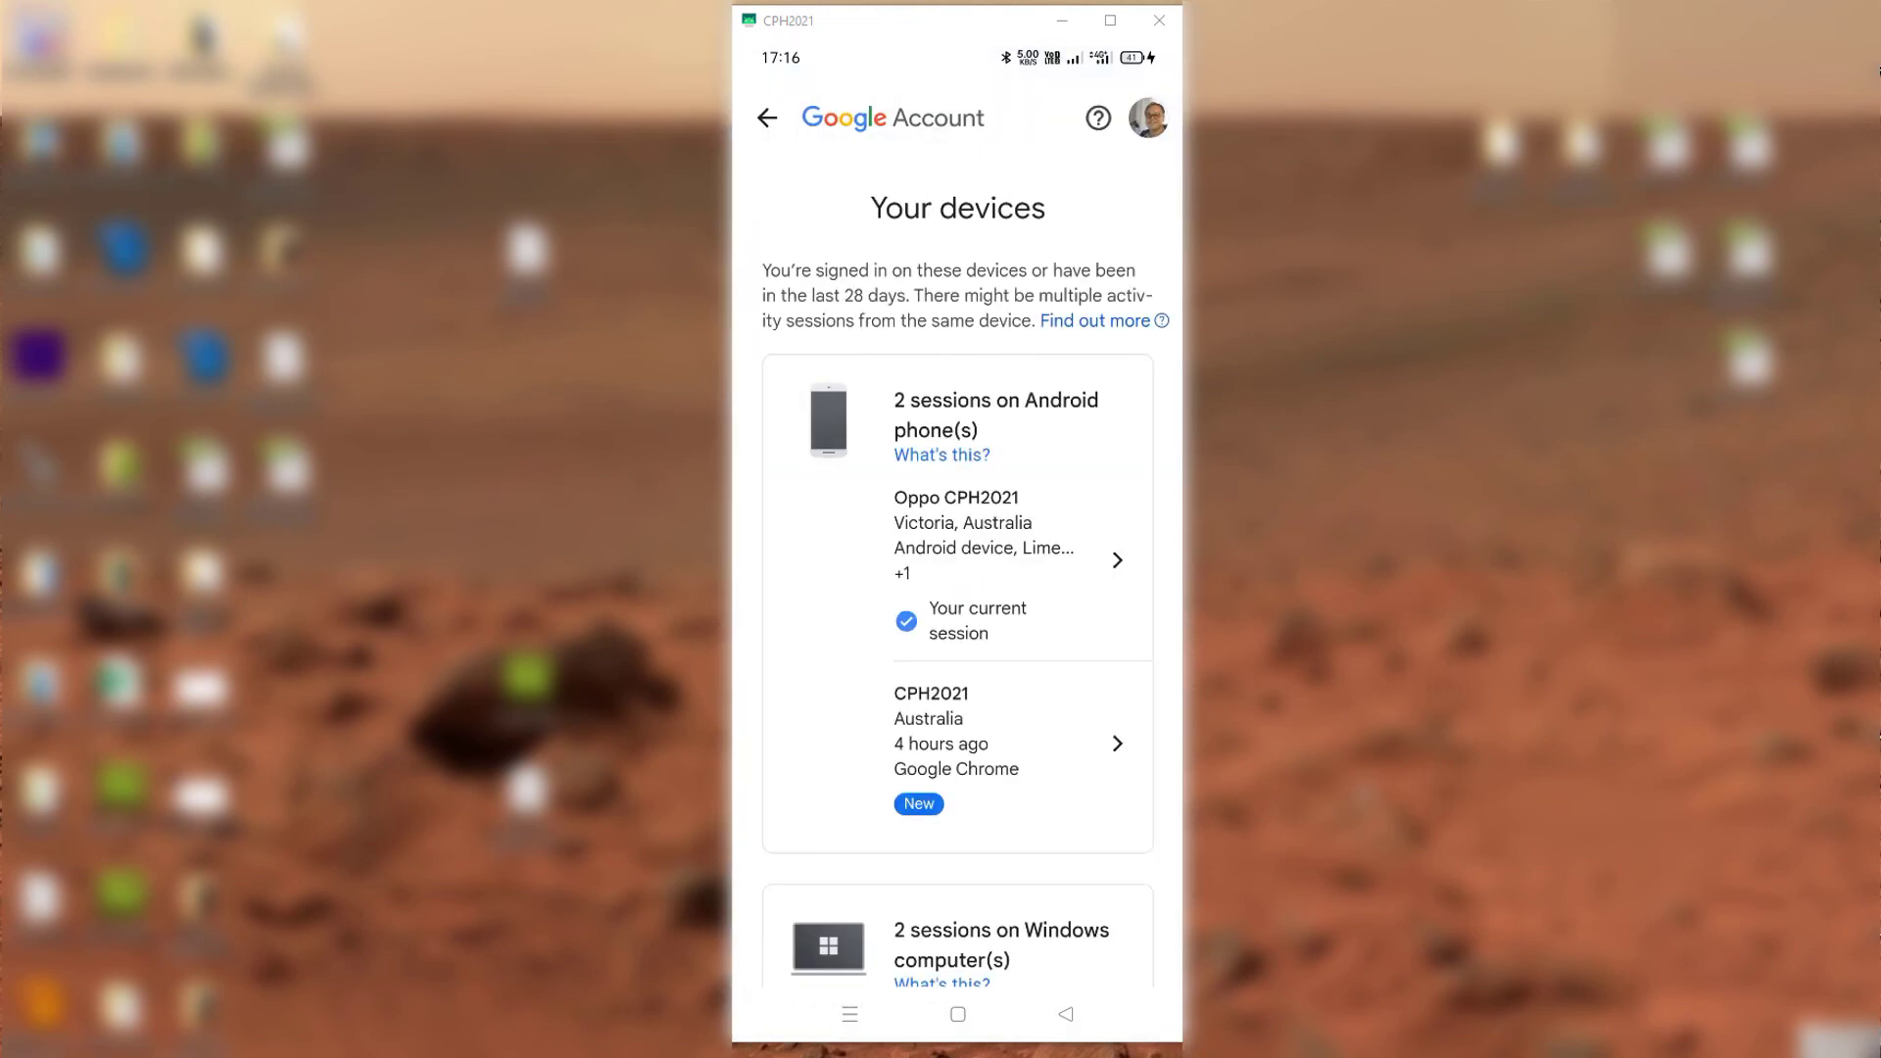
pyautogui.click(1015, 742)
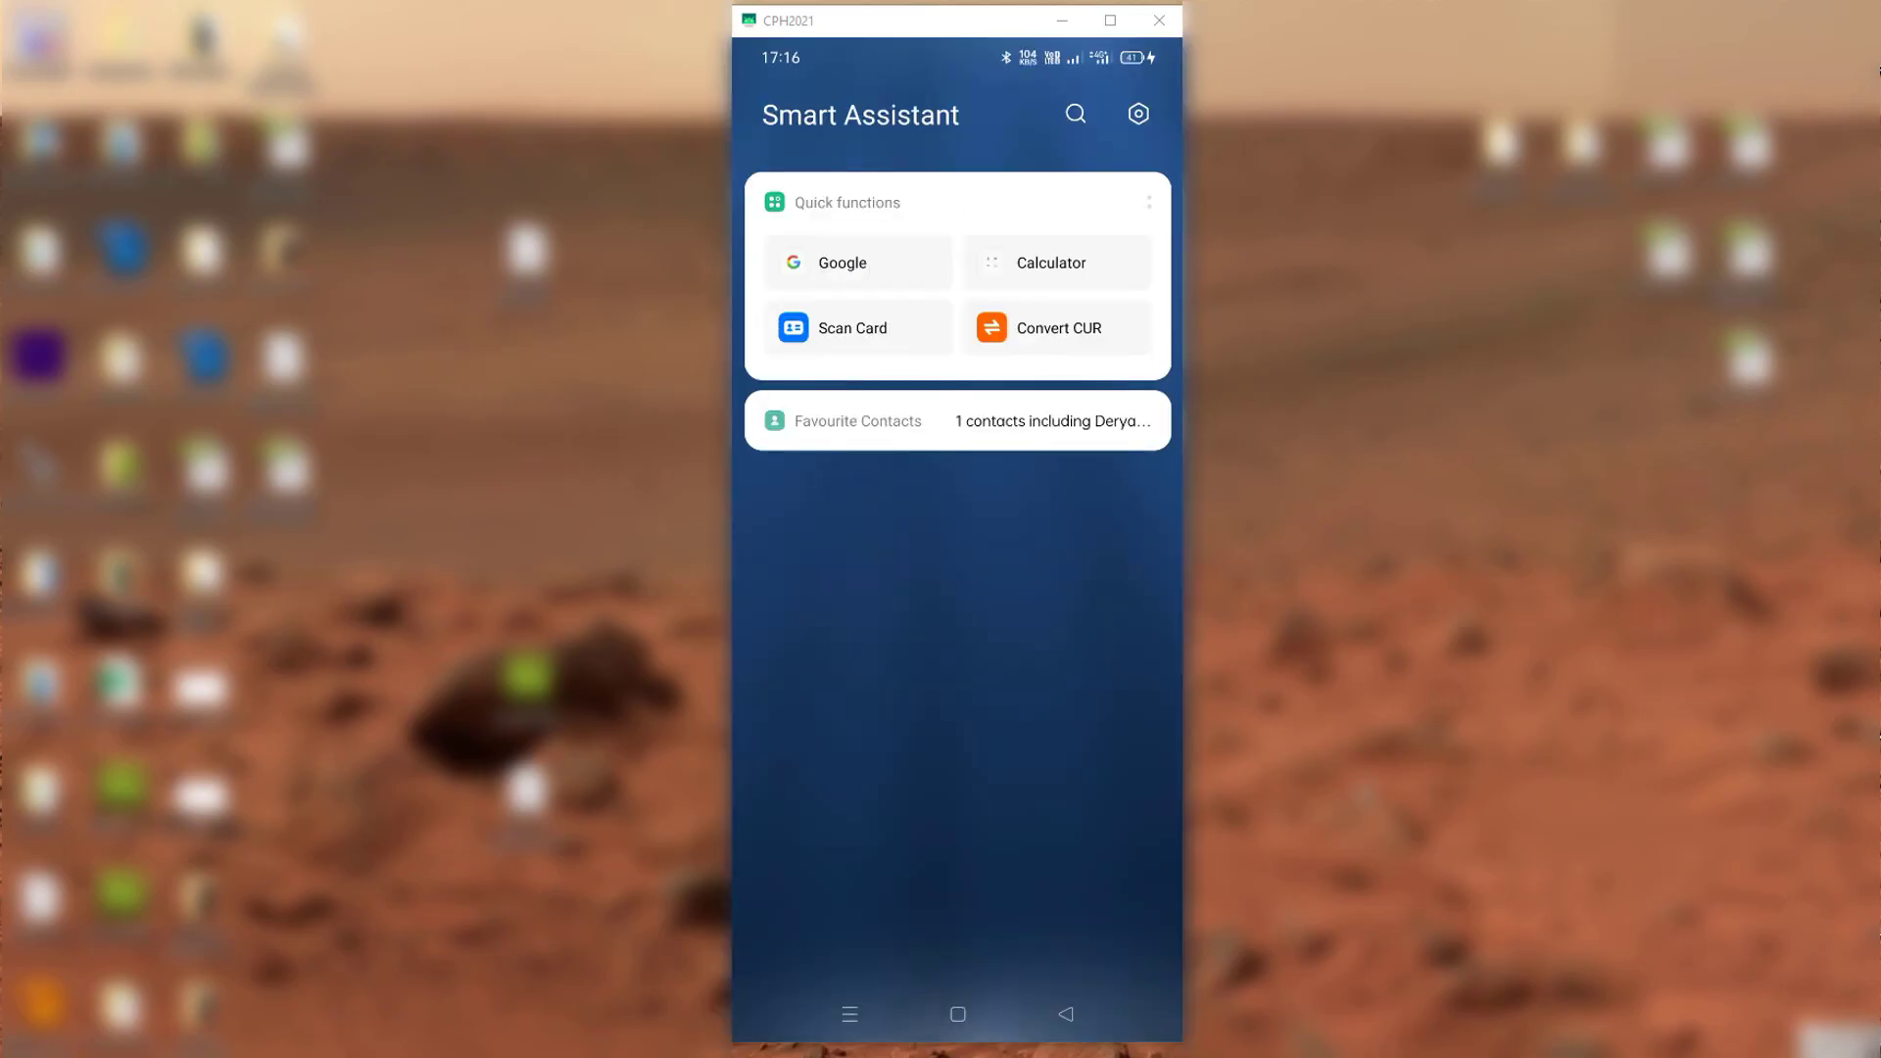
pyautogui.moveTo(1058, 589); pyautogui.dragTo(794, 588)
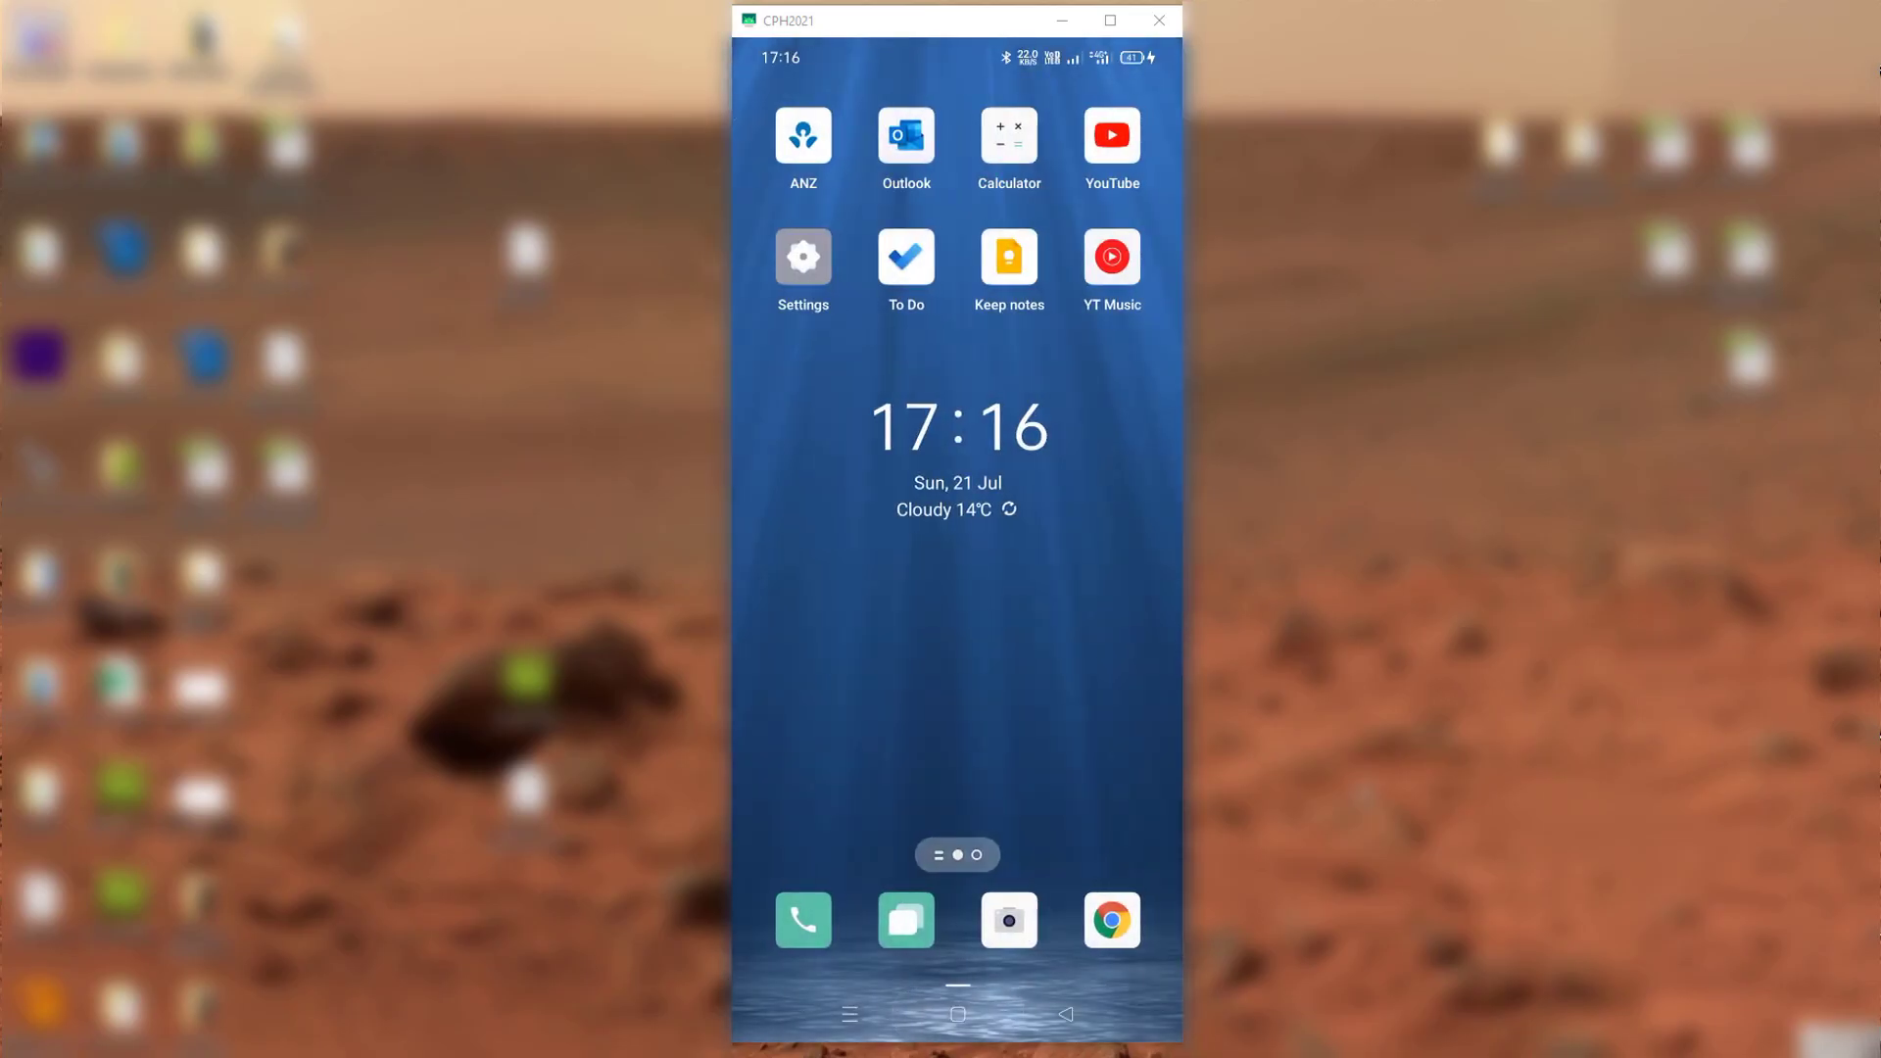